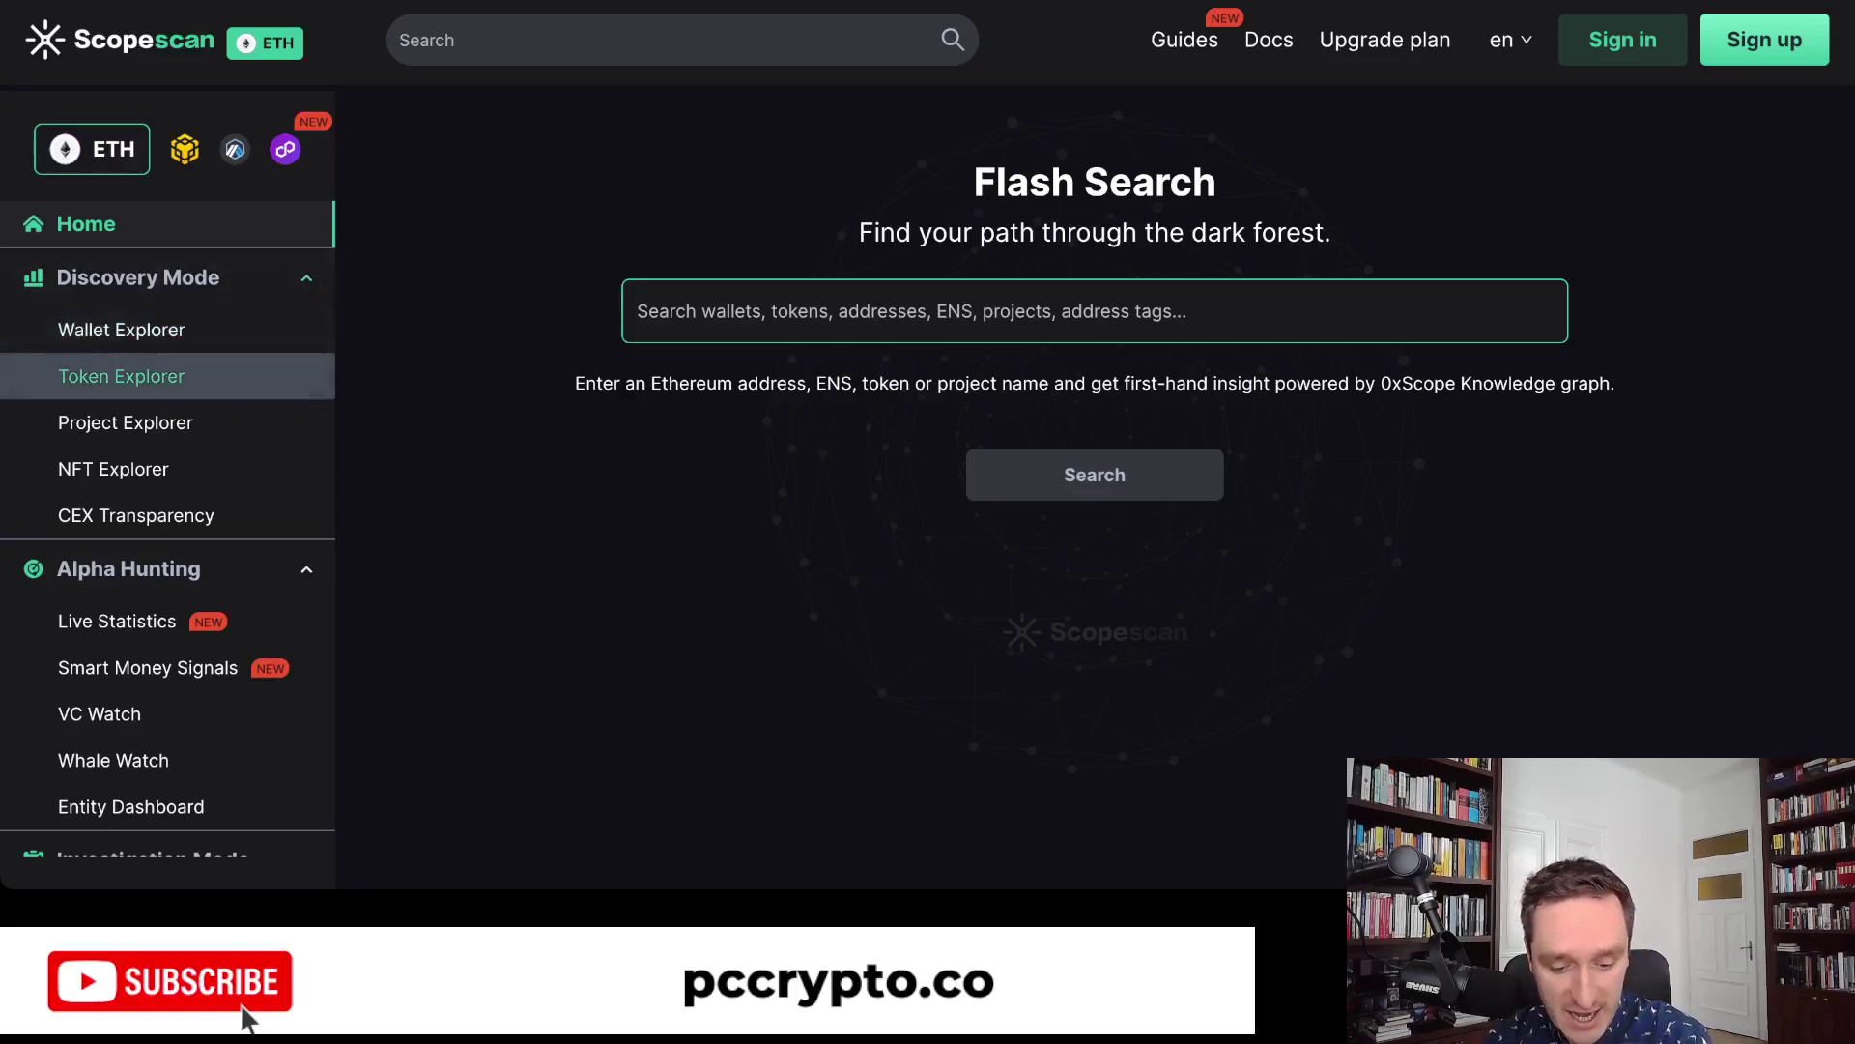
Step: Open the dashboard of TON (Toncoin) from the Token Explorer's market cap ranking
{"action": "left_click", "coordinate": [121, 376]}
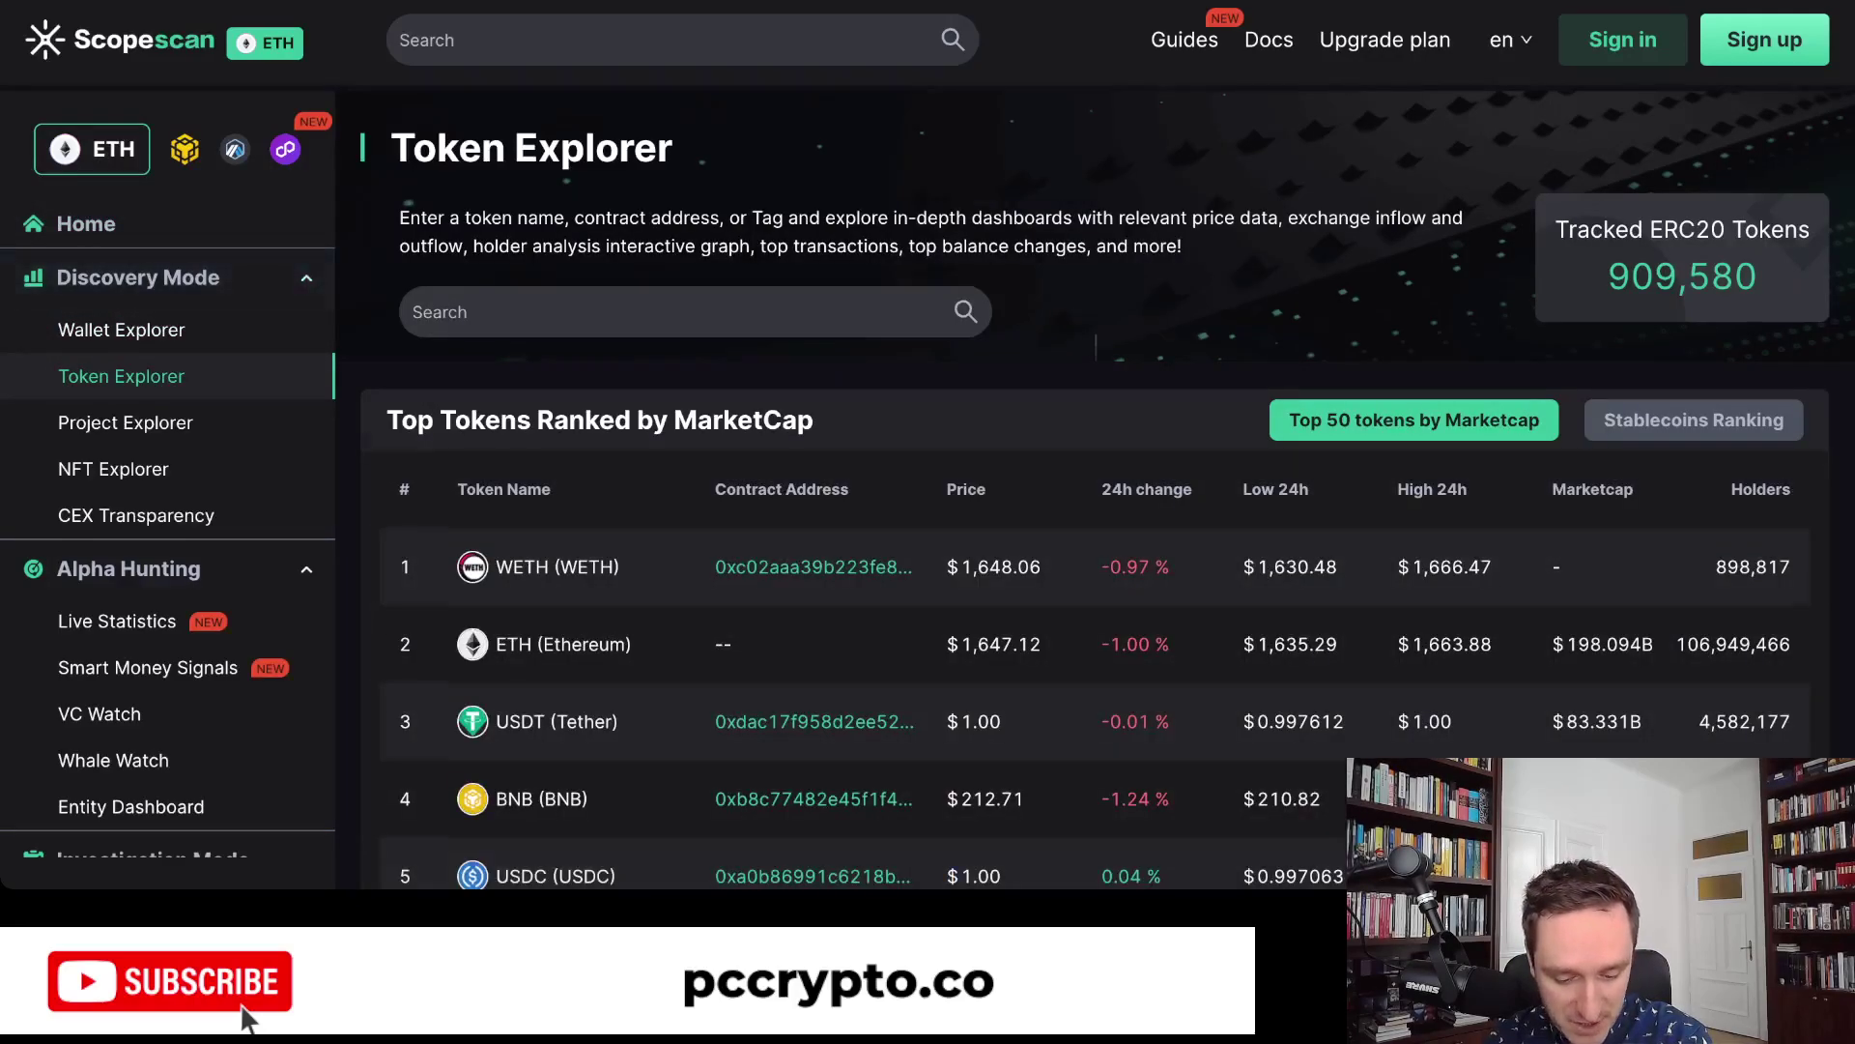
{"action": "scroll", "coordinate": [247, 1017], "scroll_direction": "down", "scroll_amount": 5}
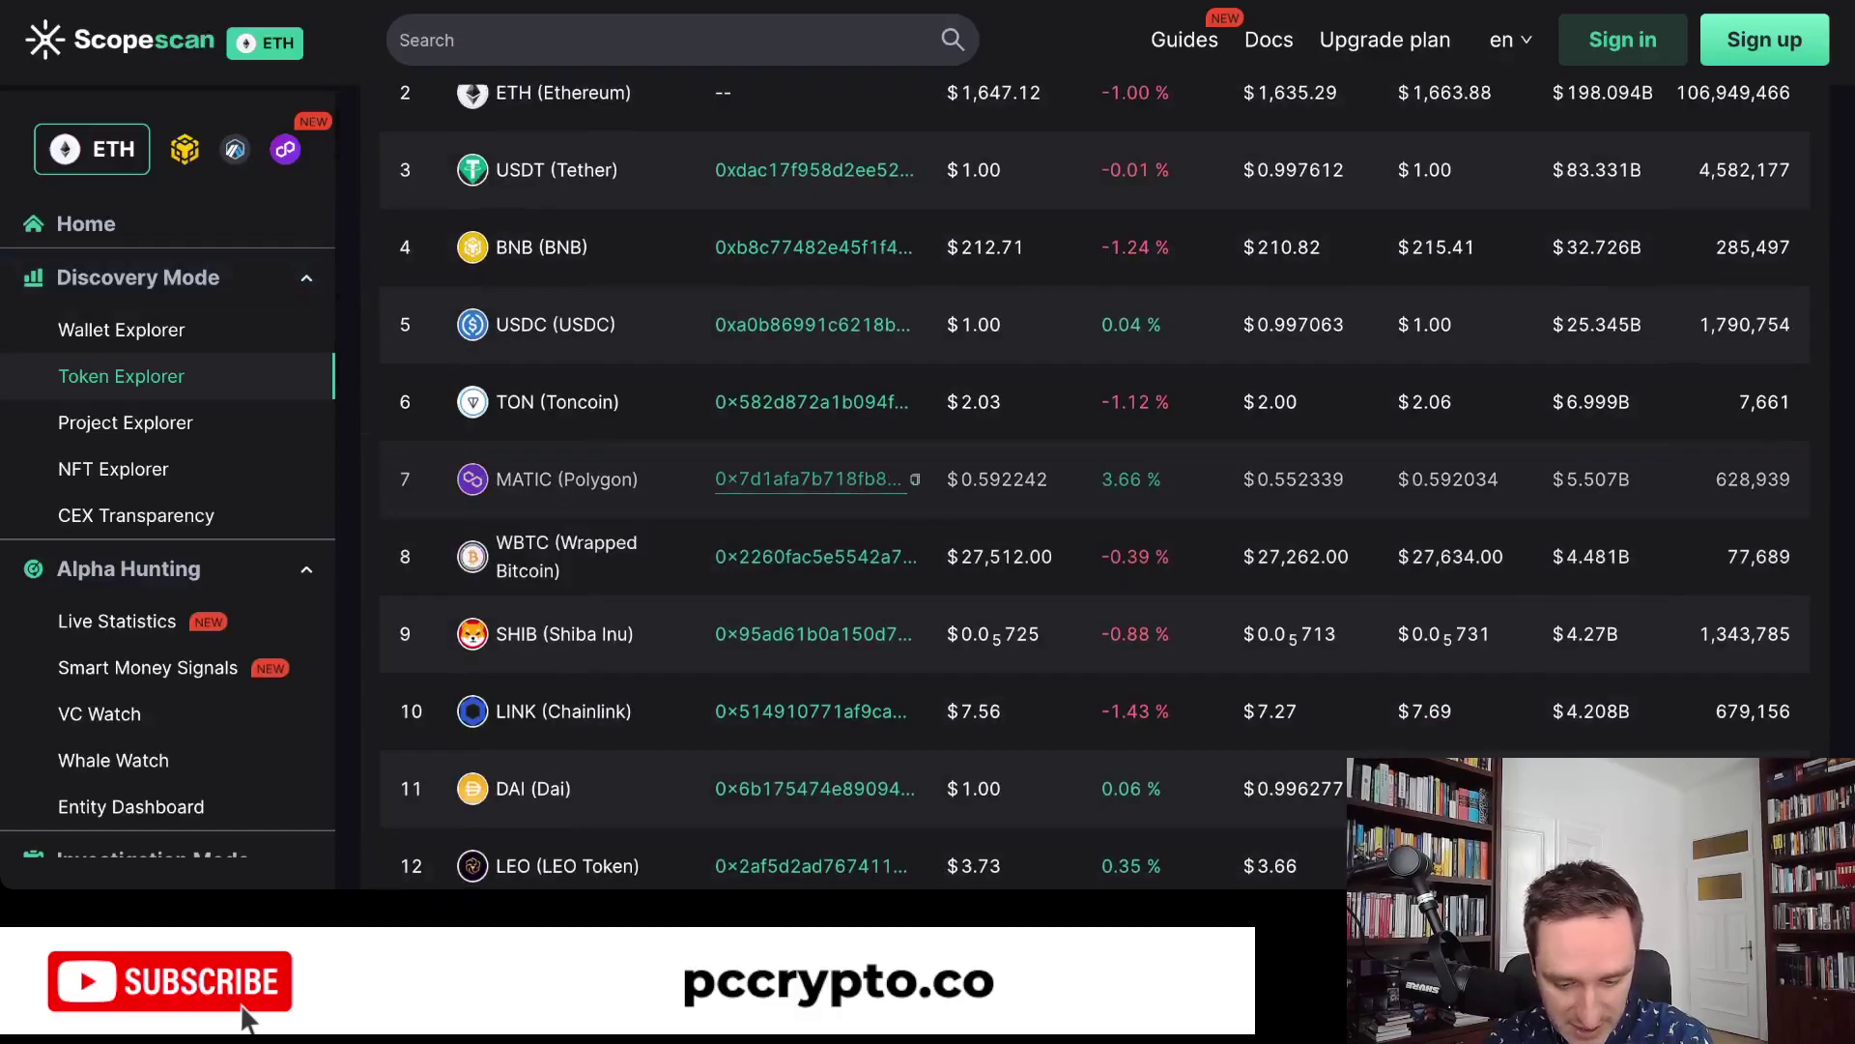
{"action": "left_click", "coordinate": [811, 402]}
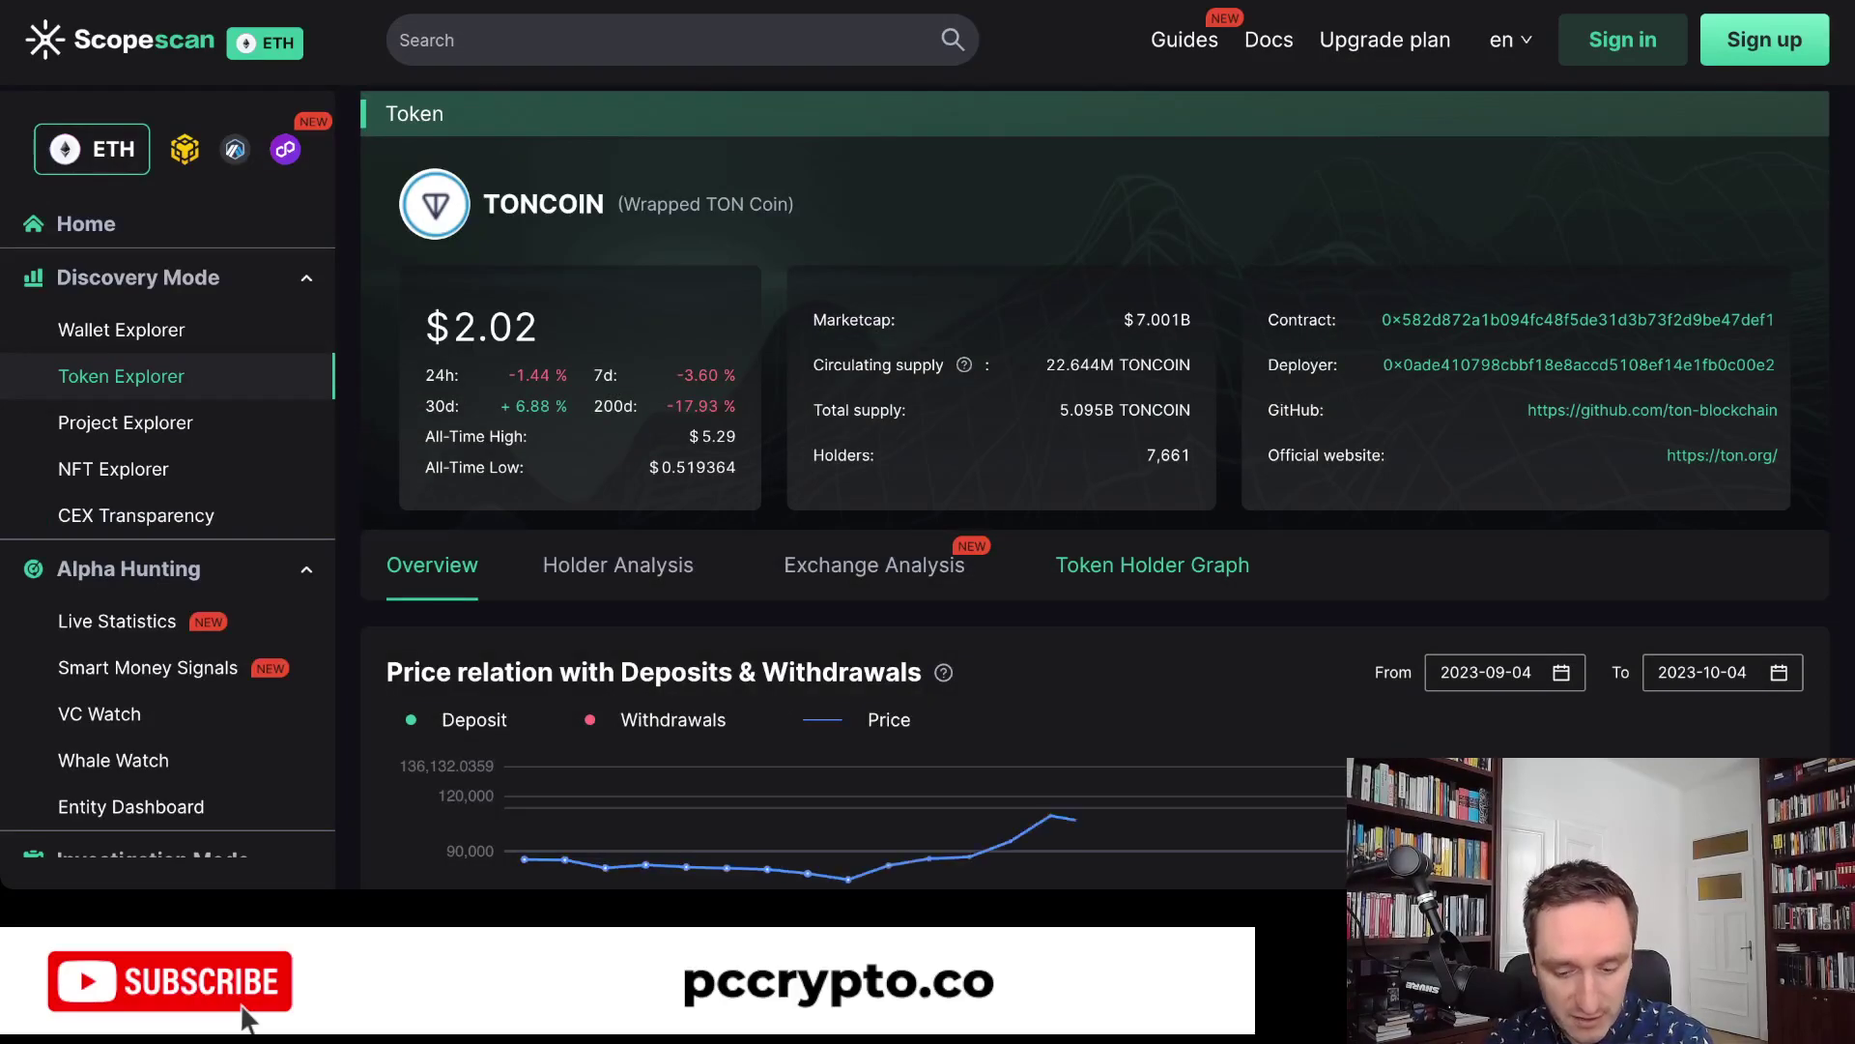
Step: Examine Toncoin's Holder Analysis, including holder growth, held periods, top balance changes and top transactions over 7 days
{"action": "scroll", "coordinate": [928, 585], "scroll_direction": "down", "scroll_amount": 3}
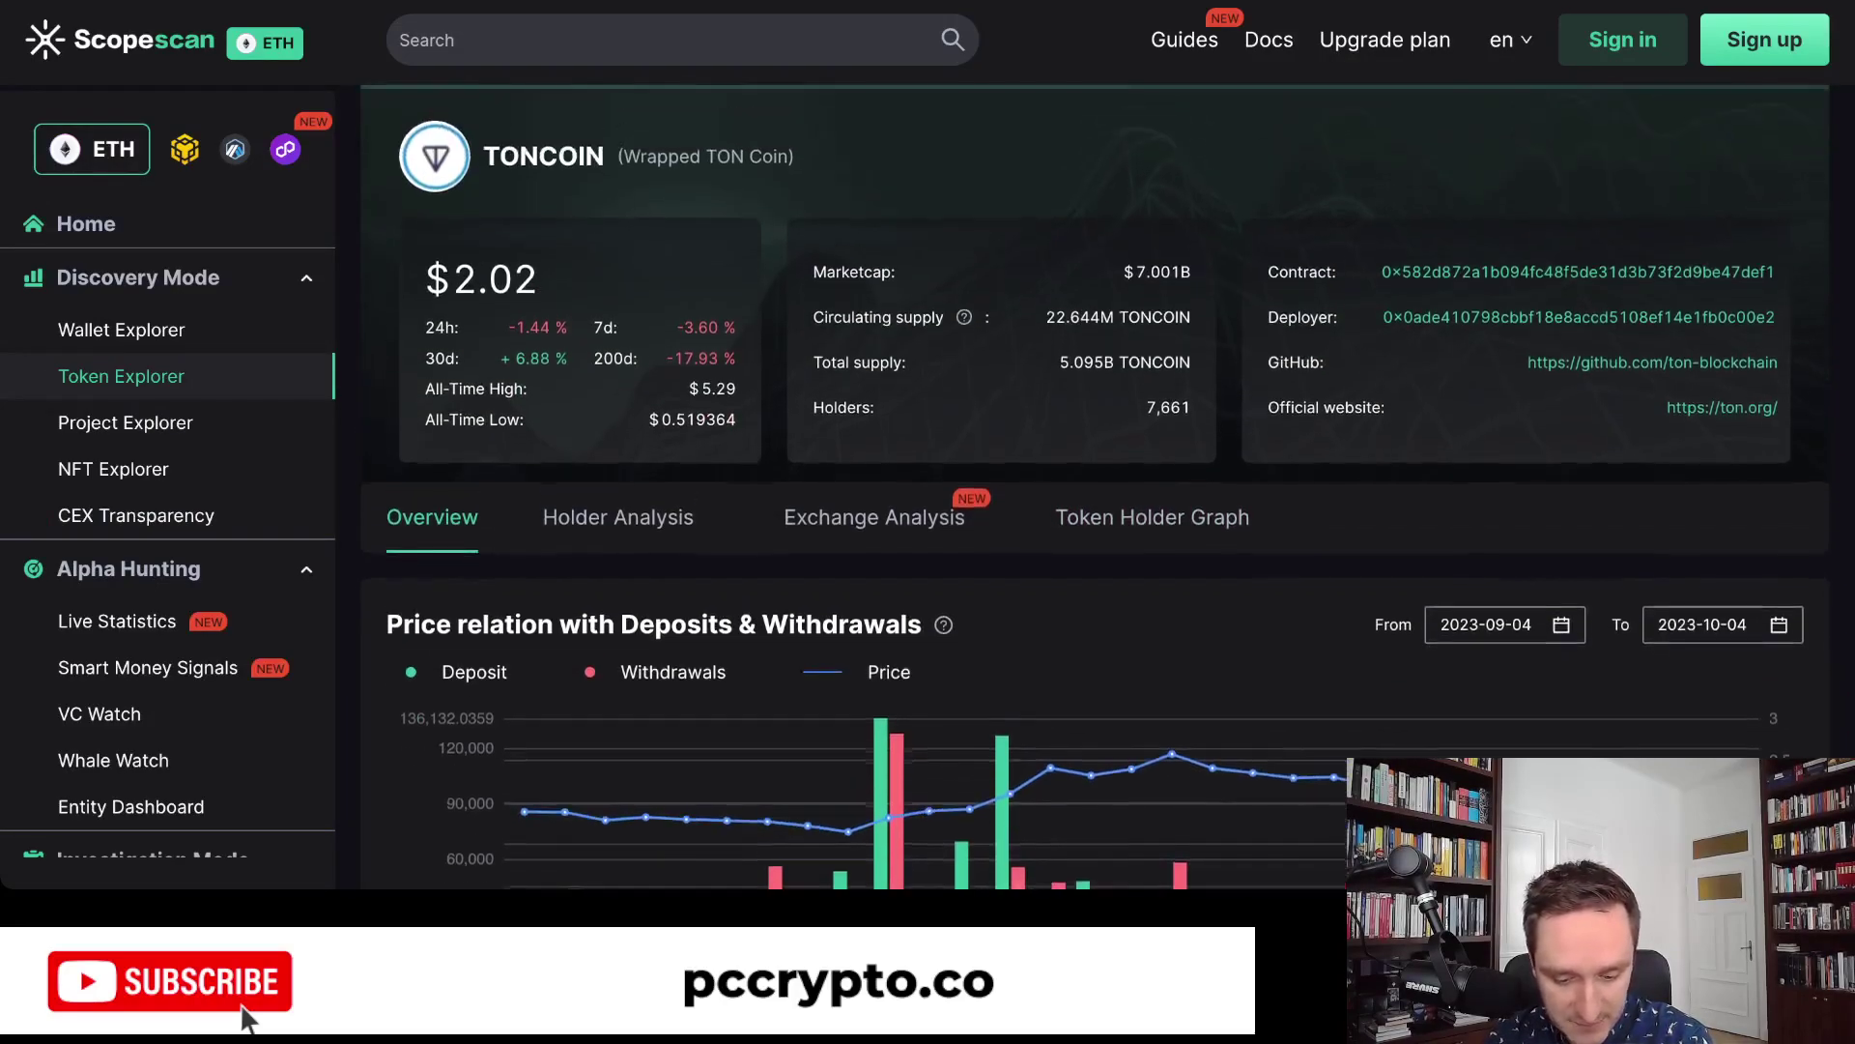
{"action": "left_click", "coordinate": [617, 288]}
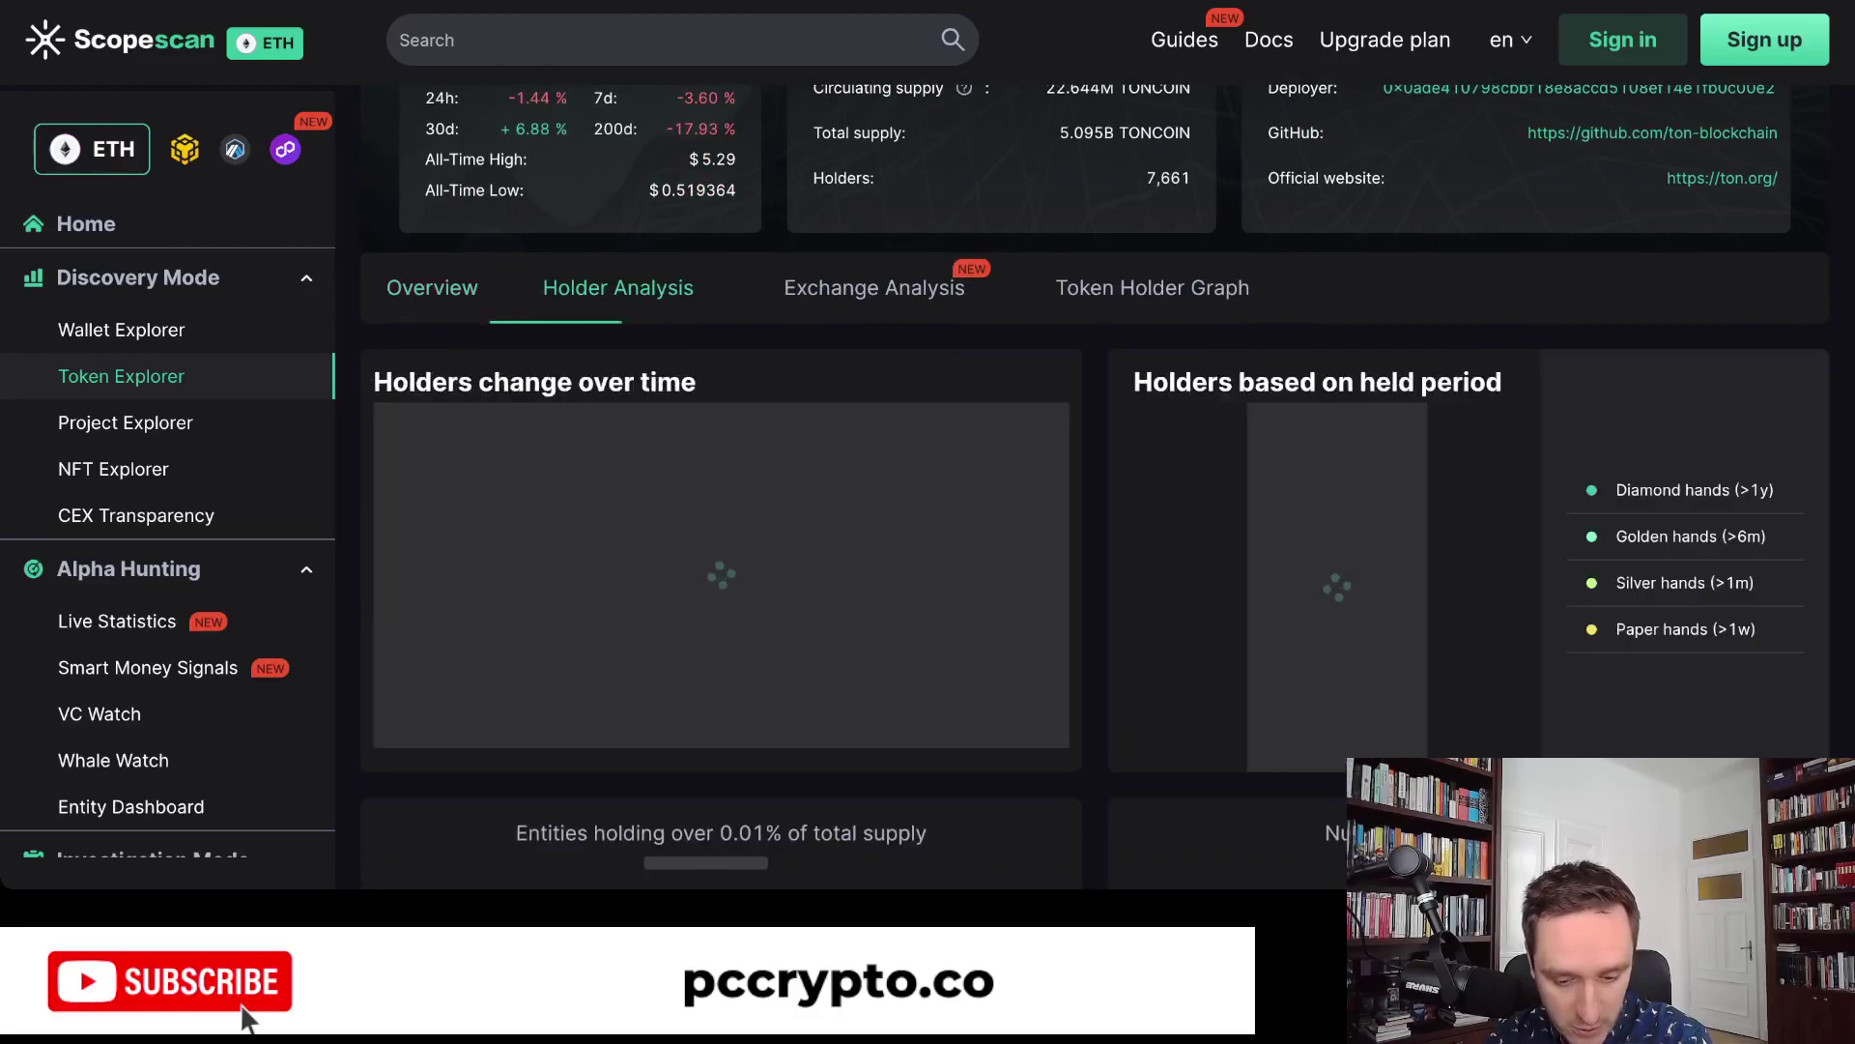
{"action": "scroll", "coordinate": [1094, 483], "scroll_direction": "down", "scroll_amount": 3}
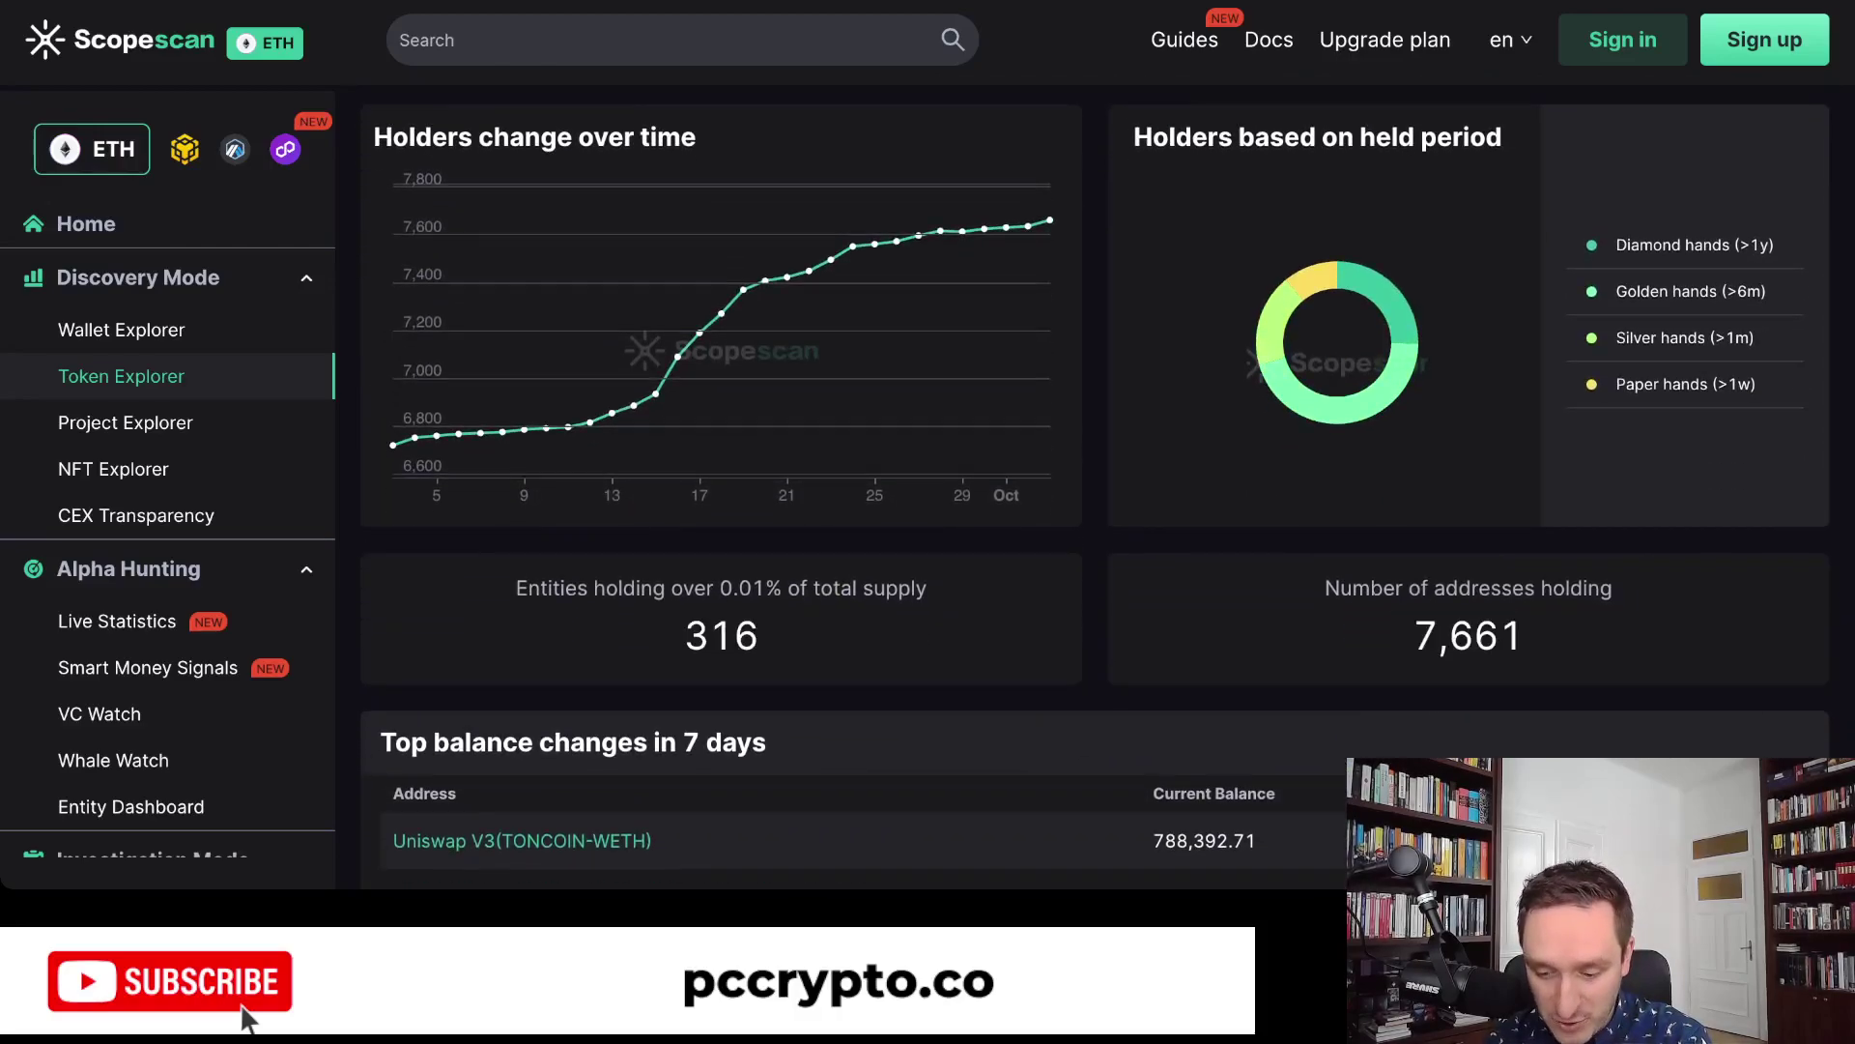
{"action": "scroll", "coordinate": [246, 1019], "scroll_direction": "down", "scroll_amount": 5}
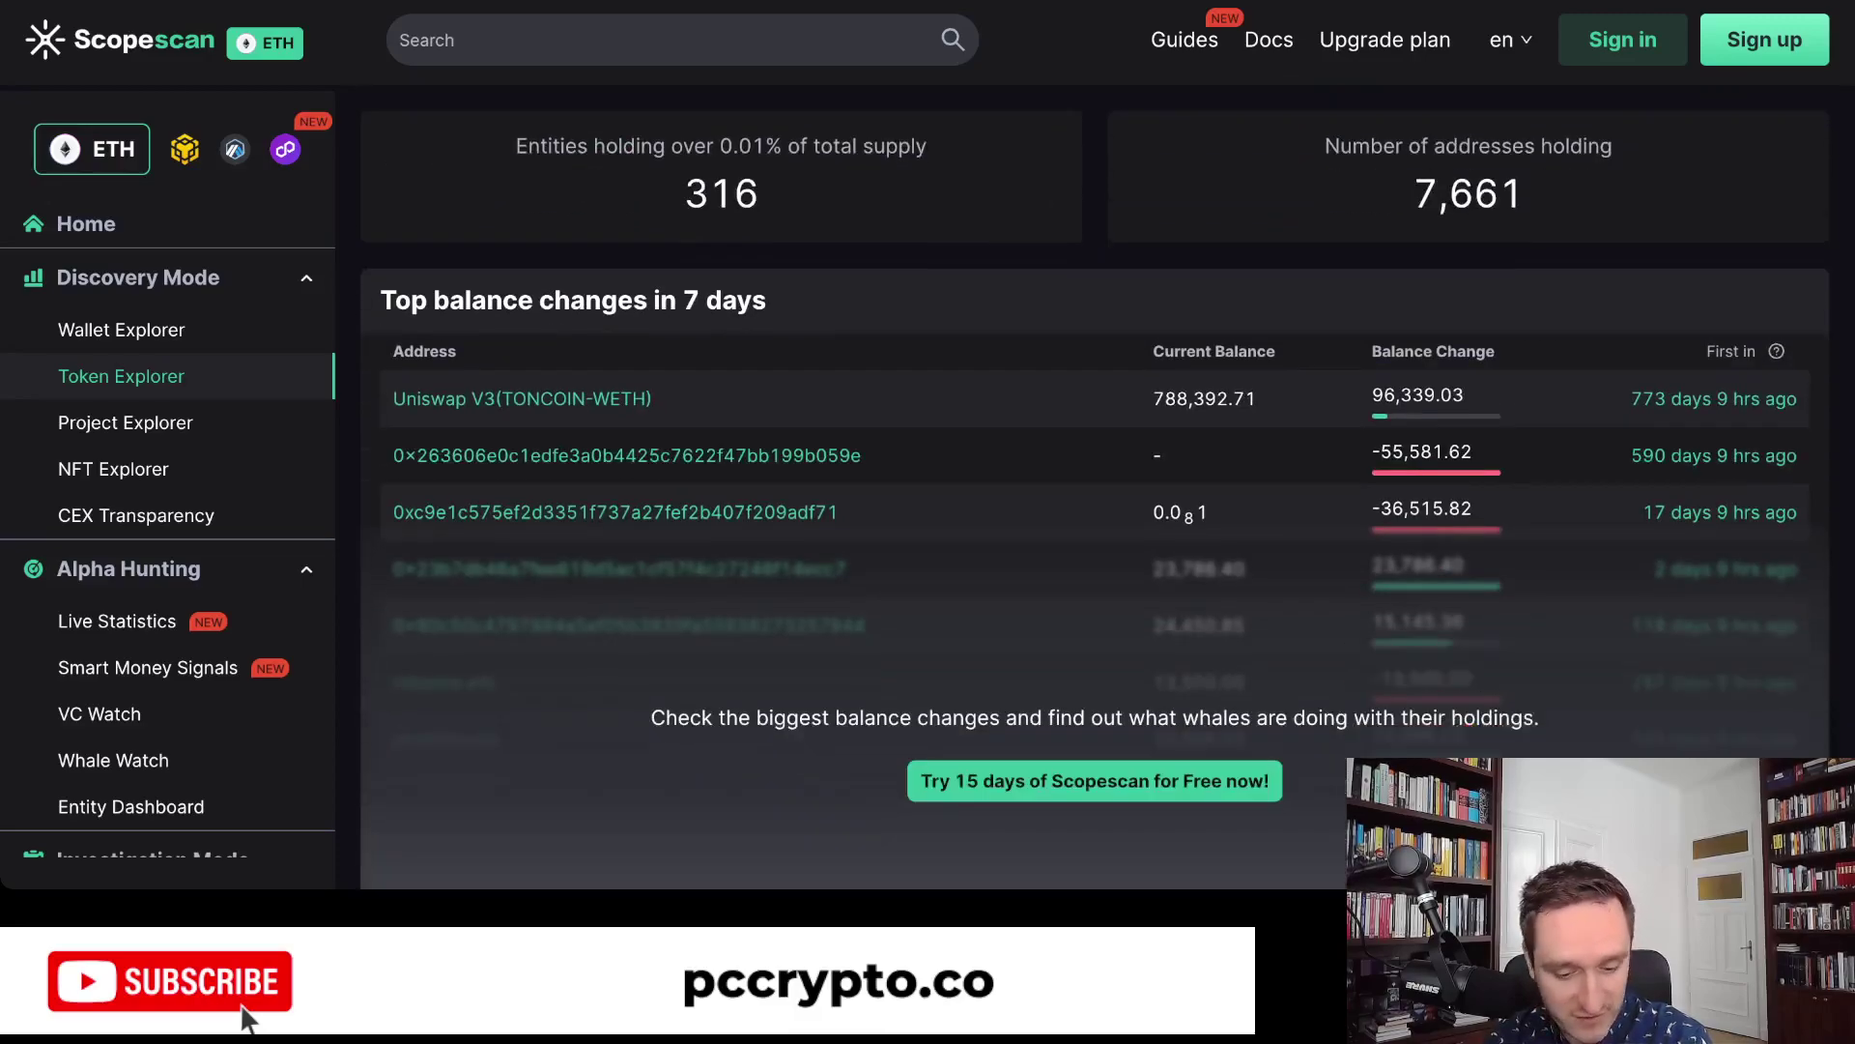
{"action": "scroll", "coordinate": [246, 1020], "scroll_direction": "up", "scroll_amount": 7}
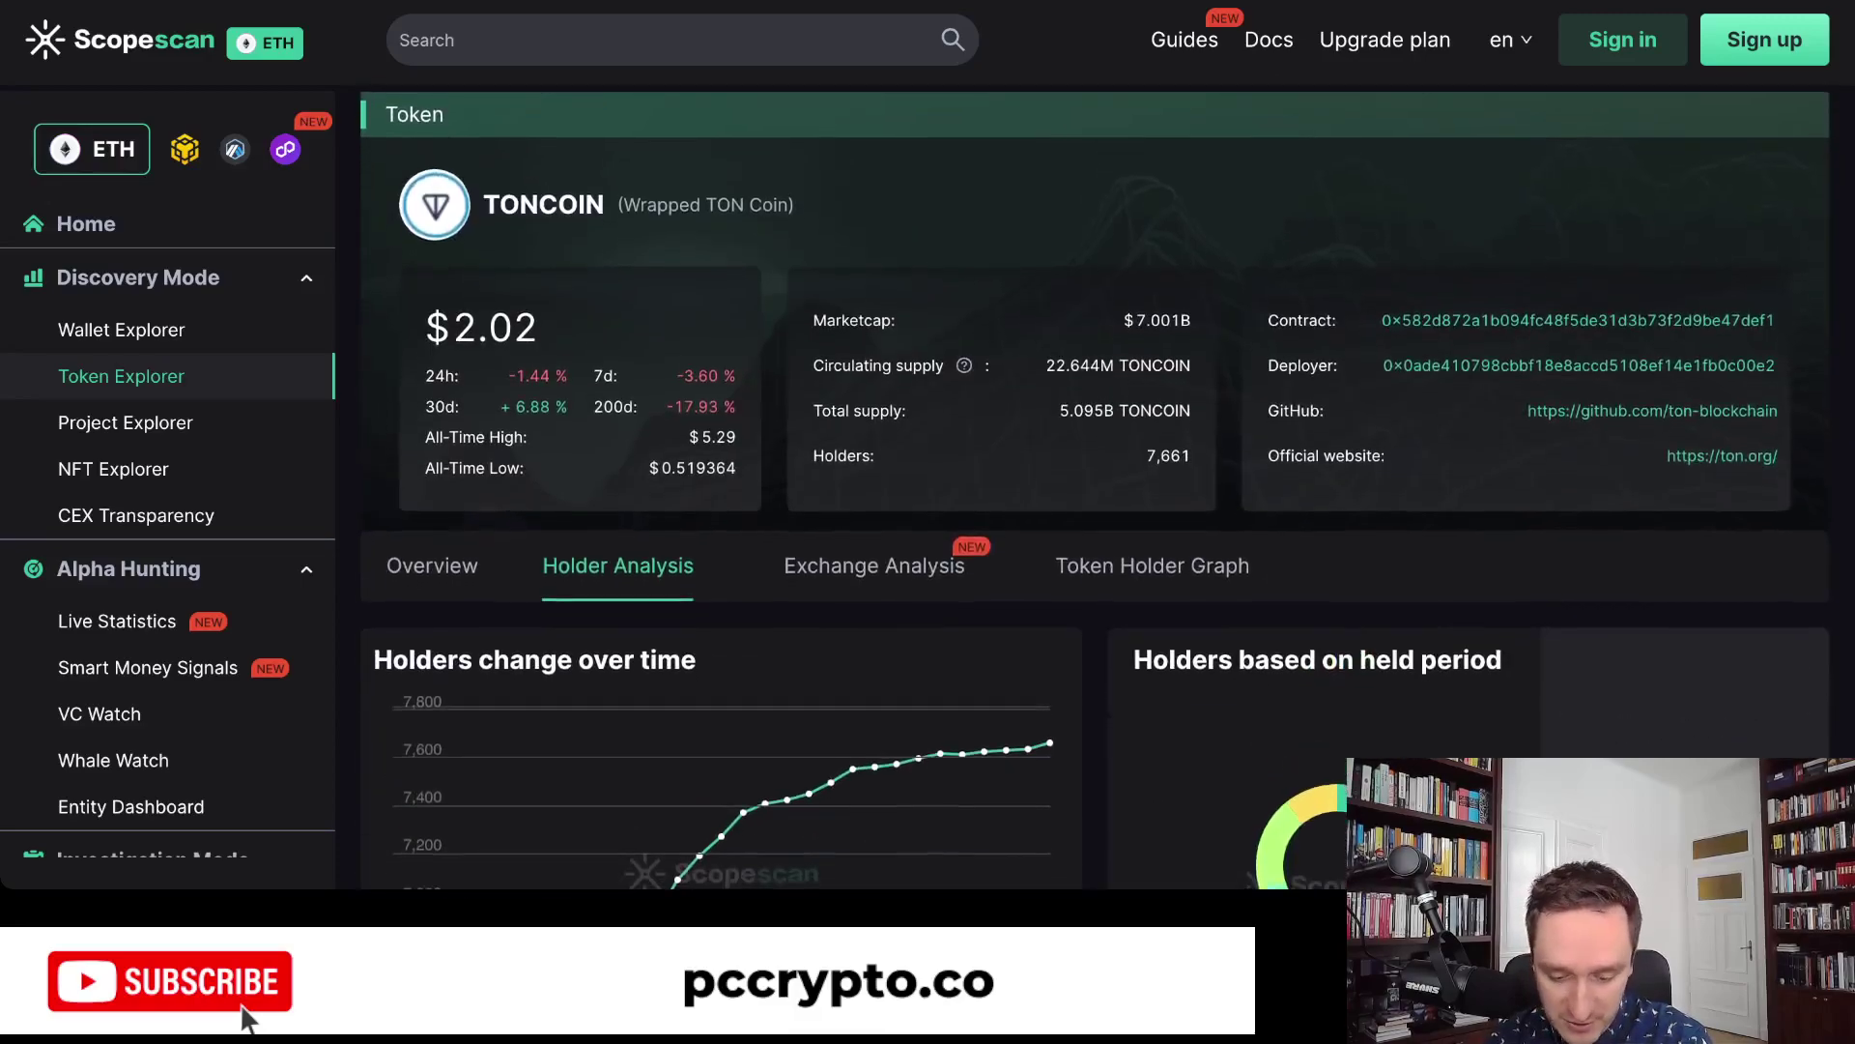
{"action": "scroll", "coordinate": [247, 1019], "scroll_direction": "down", "scroll_amount": 9}
{"action": "scroll", "coordinate": [247, 1019], "scroll_direction": "up", "scroll_amount": 12}
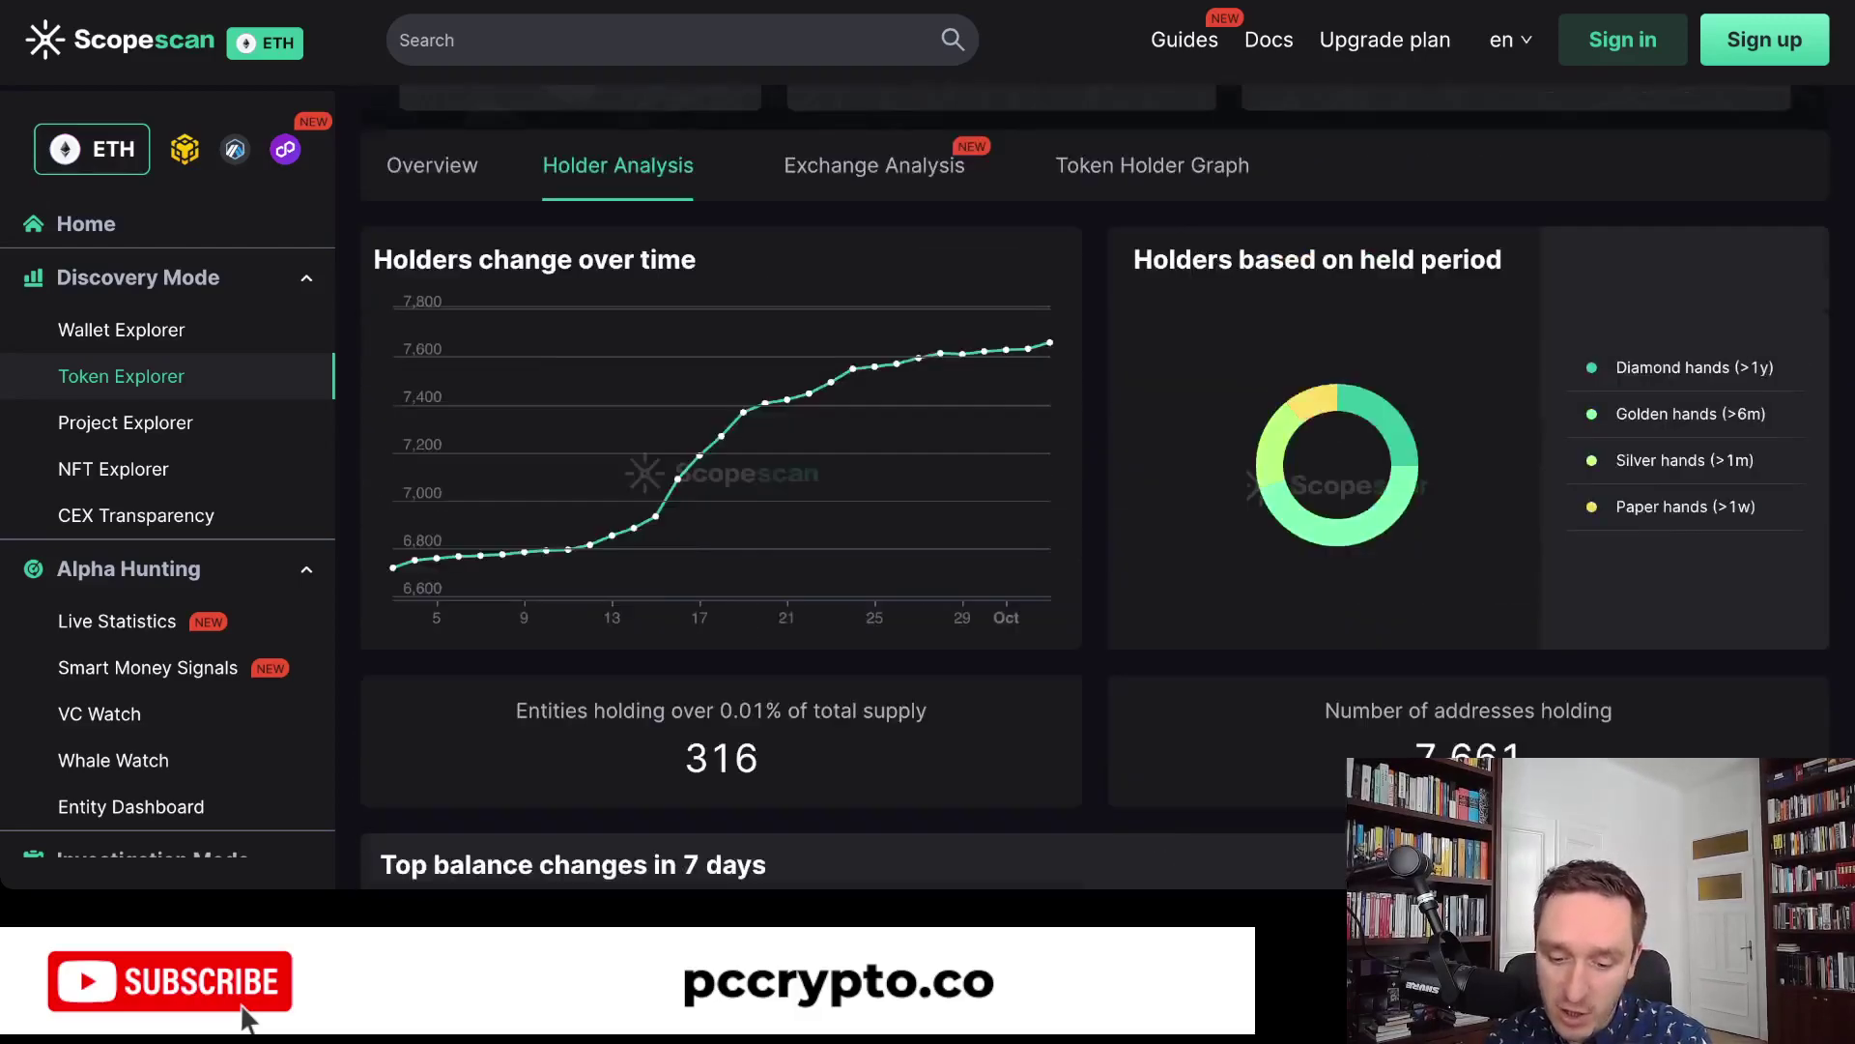
{"action": "scroll", "coordinate": [247, 1020], "scroll_direction": "up", "scroll_amount": 2}
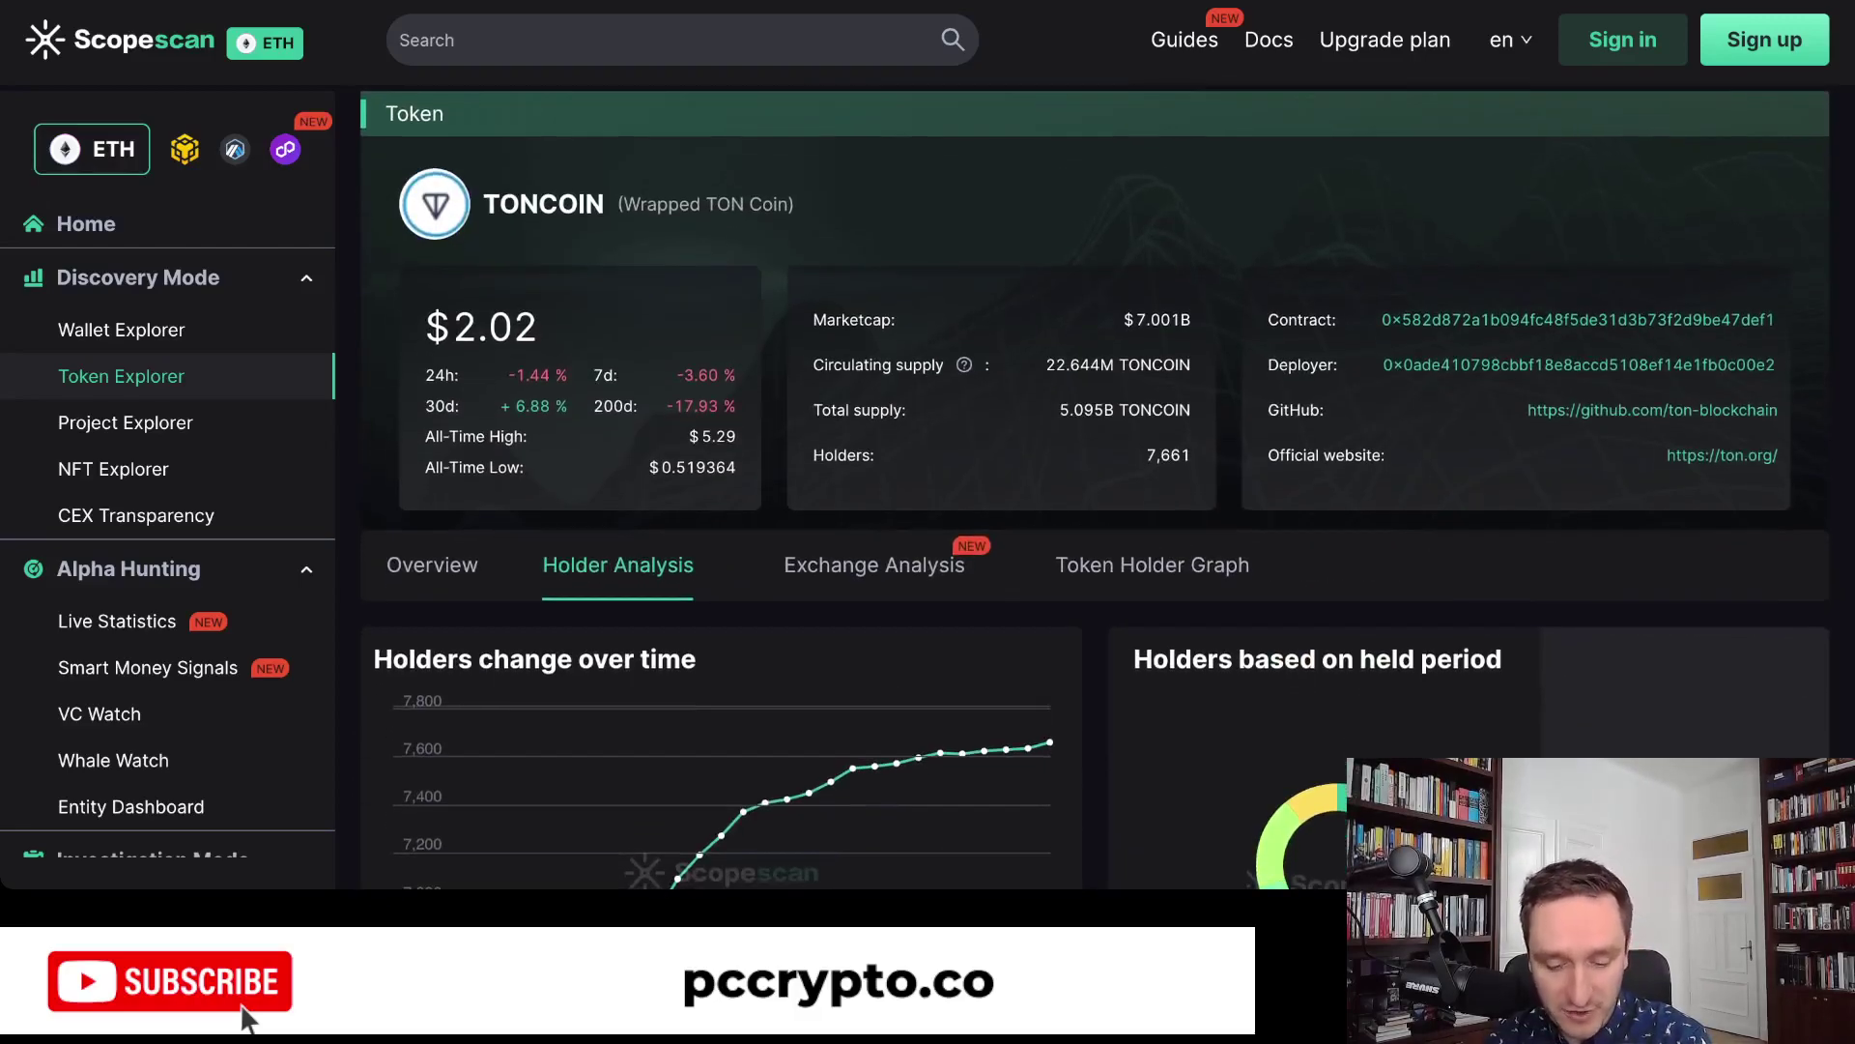
{"action": "scroll", "coordinate": [247, 1019], "scroll_direction": "down", "scroll_amount": 14}
{"action": "scroll", "coordinate": [247, 1020], "scroll_direction": "up", "scroll_amount": 3}
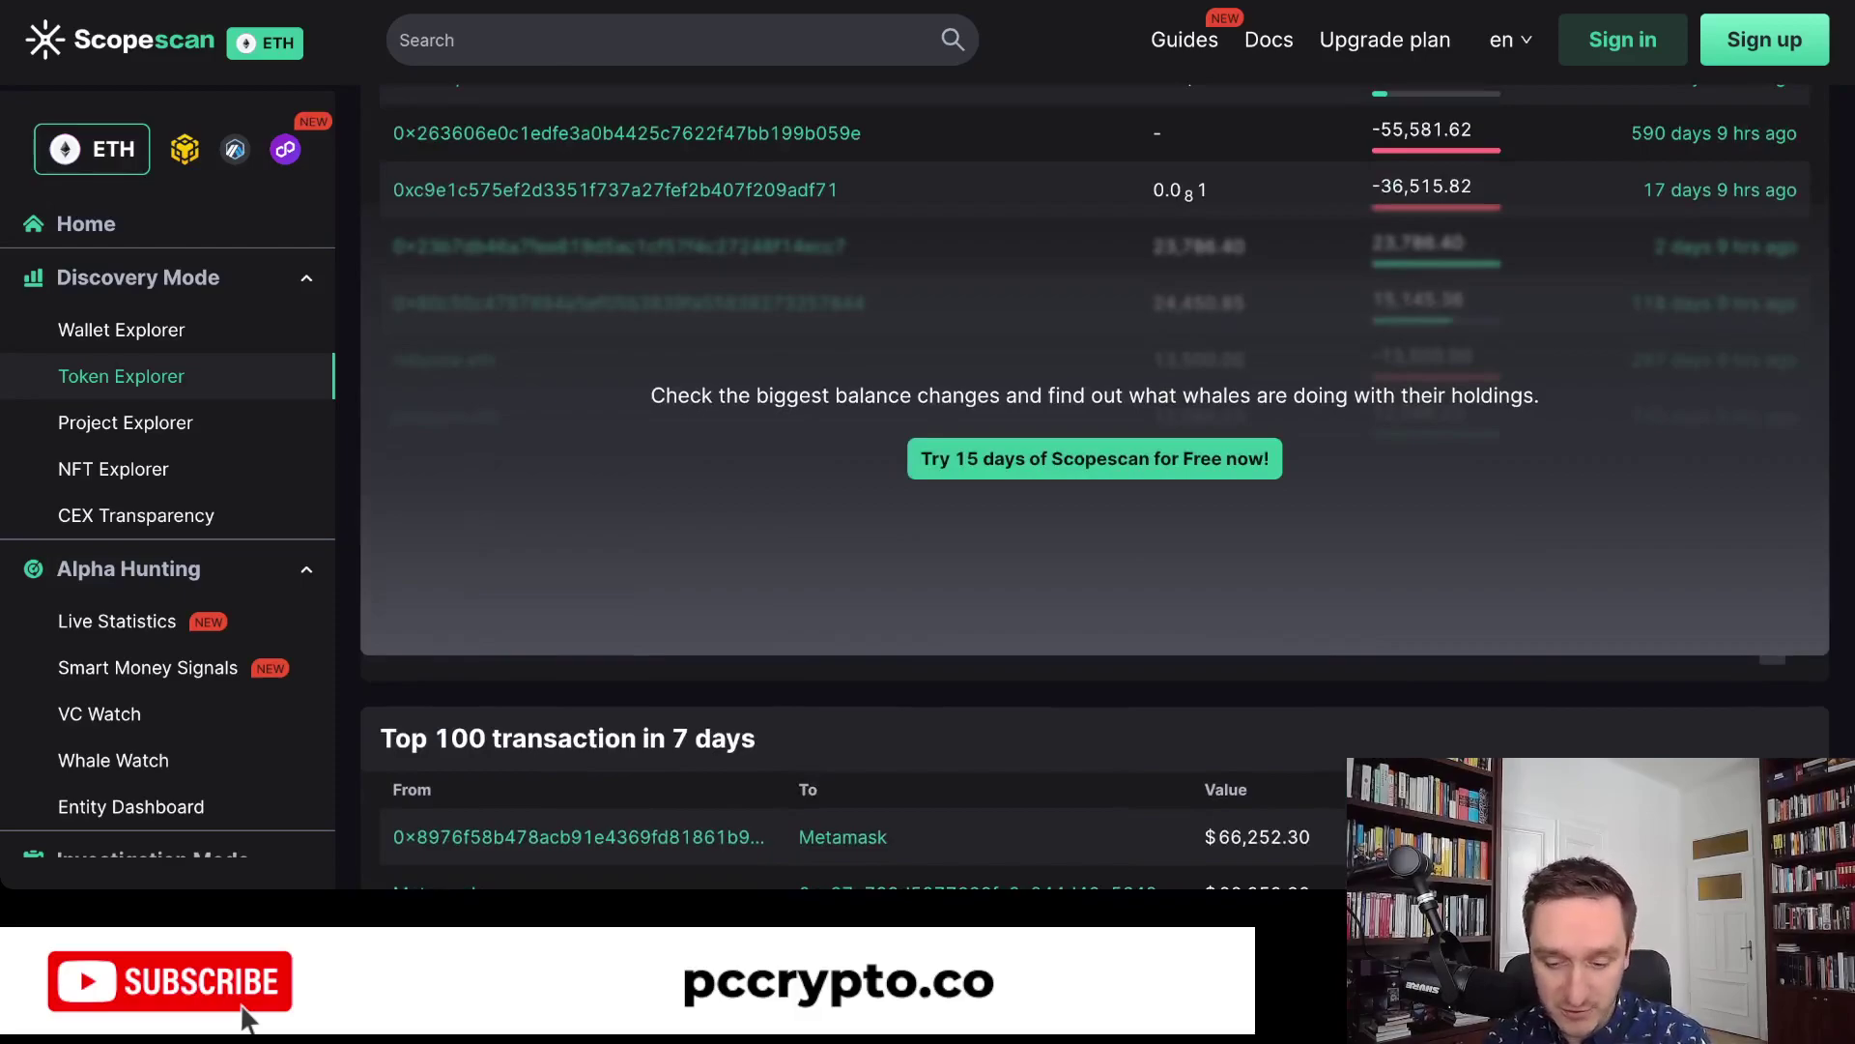
{"action": "scroll", "coordinate": [247, 1019], "scroll_direction": "up", "scroll_amount": 11}
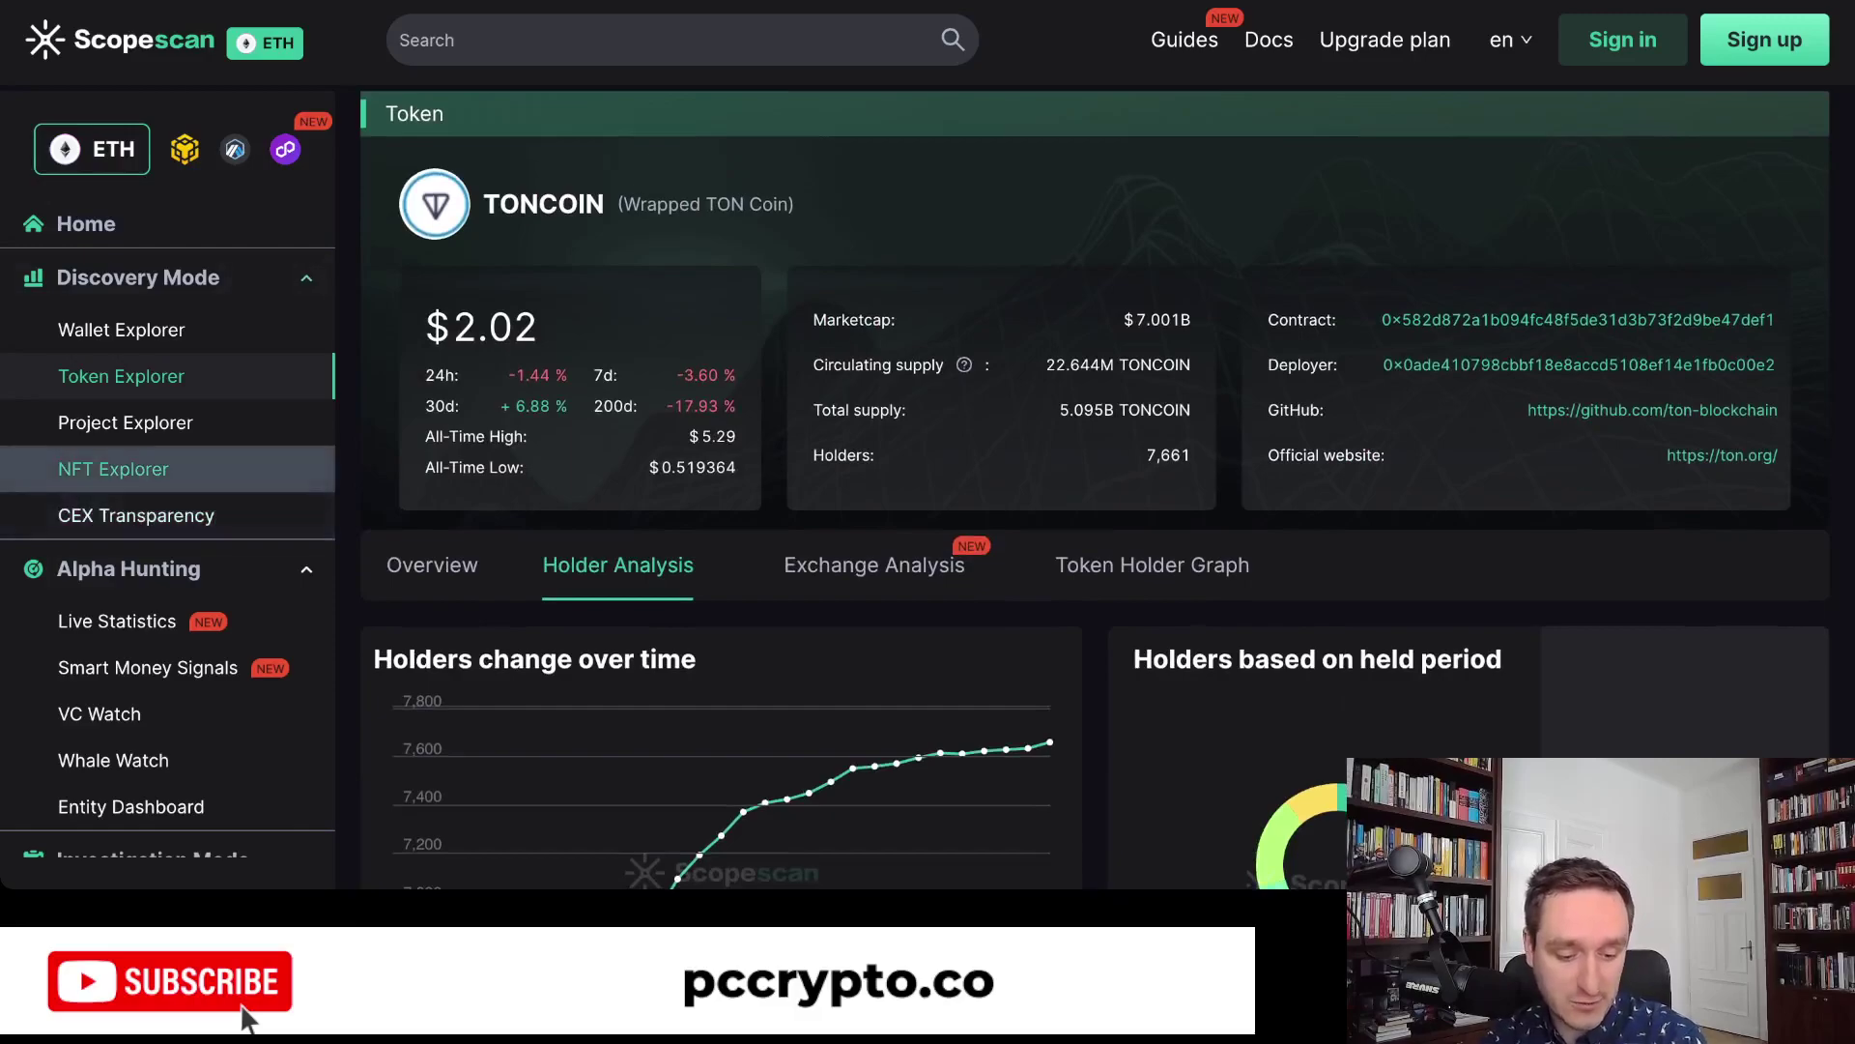
Step: Open BoredApeYachtClub from the NFT Explorer and examine its Holders Analysis charts
{"action": "left_click", "coordinate": [113, 469]}
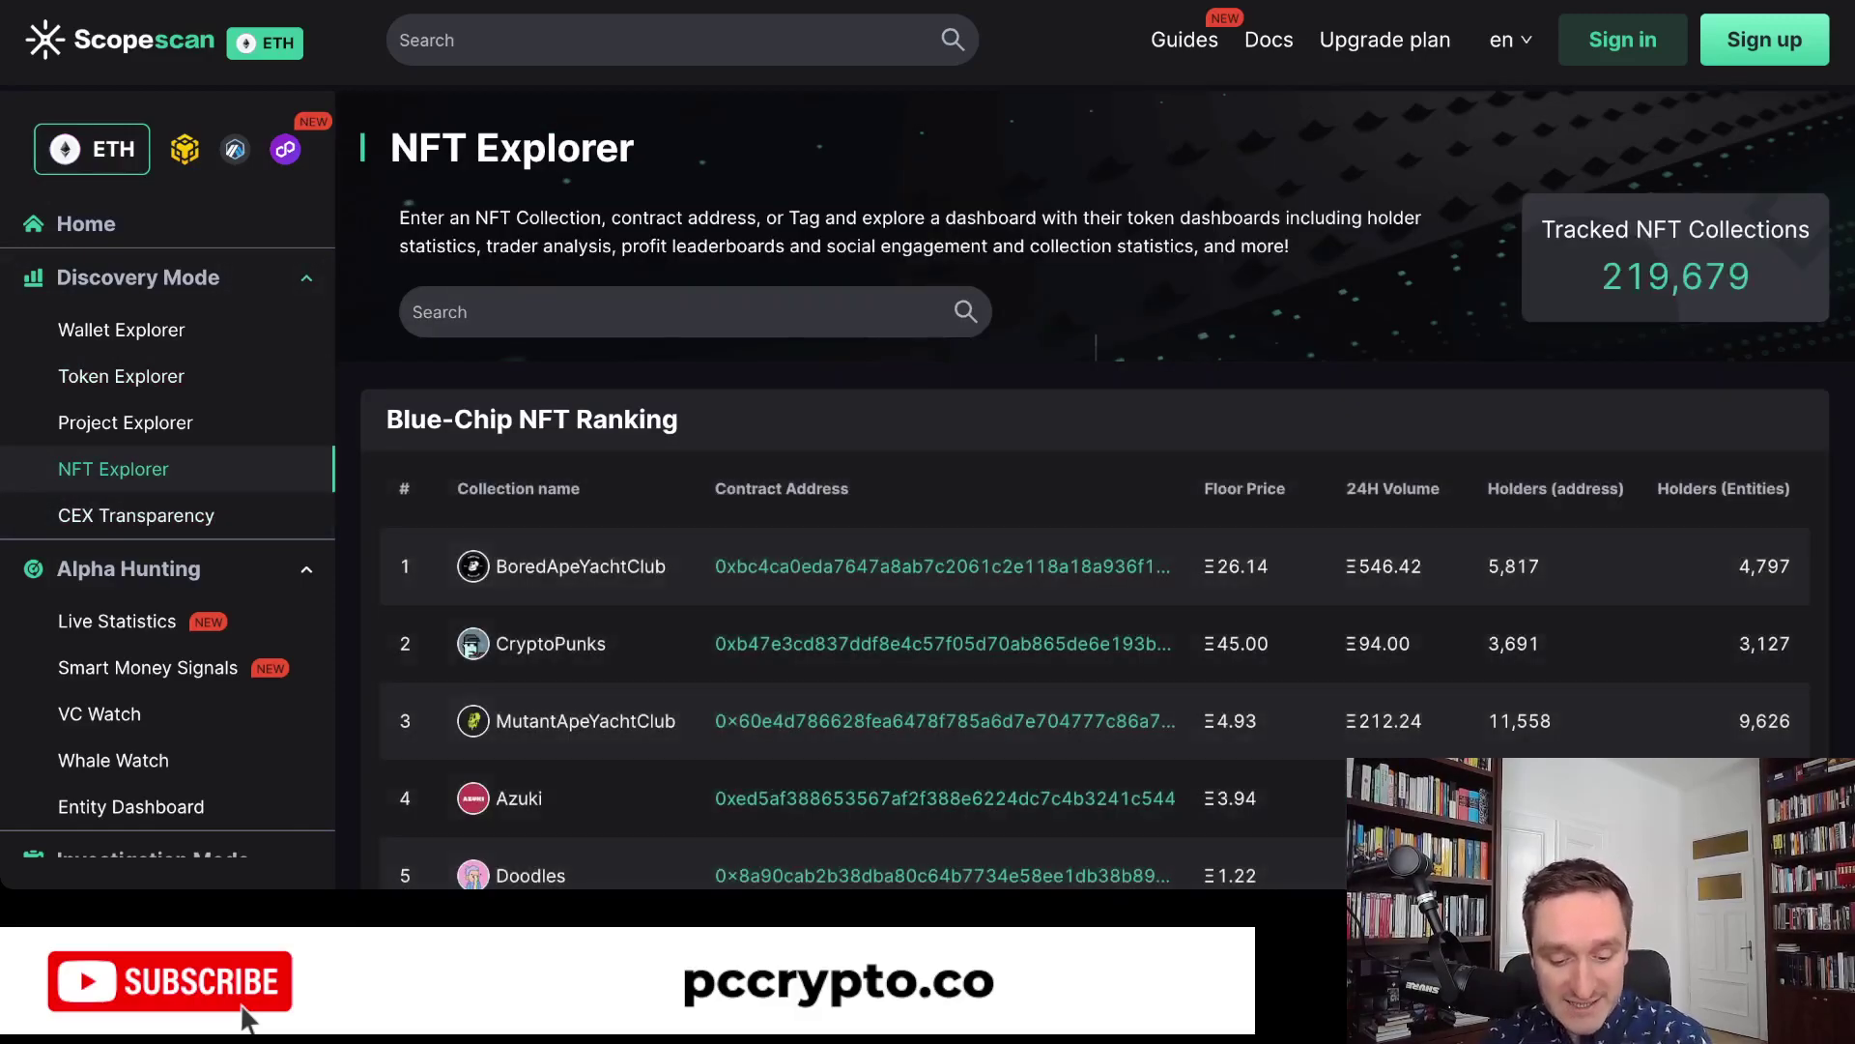
{"action": "scroll", "coordinate": [247, 1019], "scroll_direction": "down", "scroll_amount": 3}
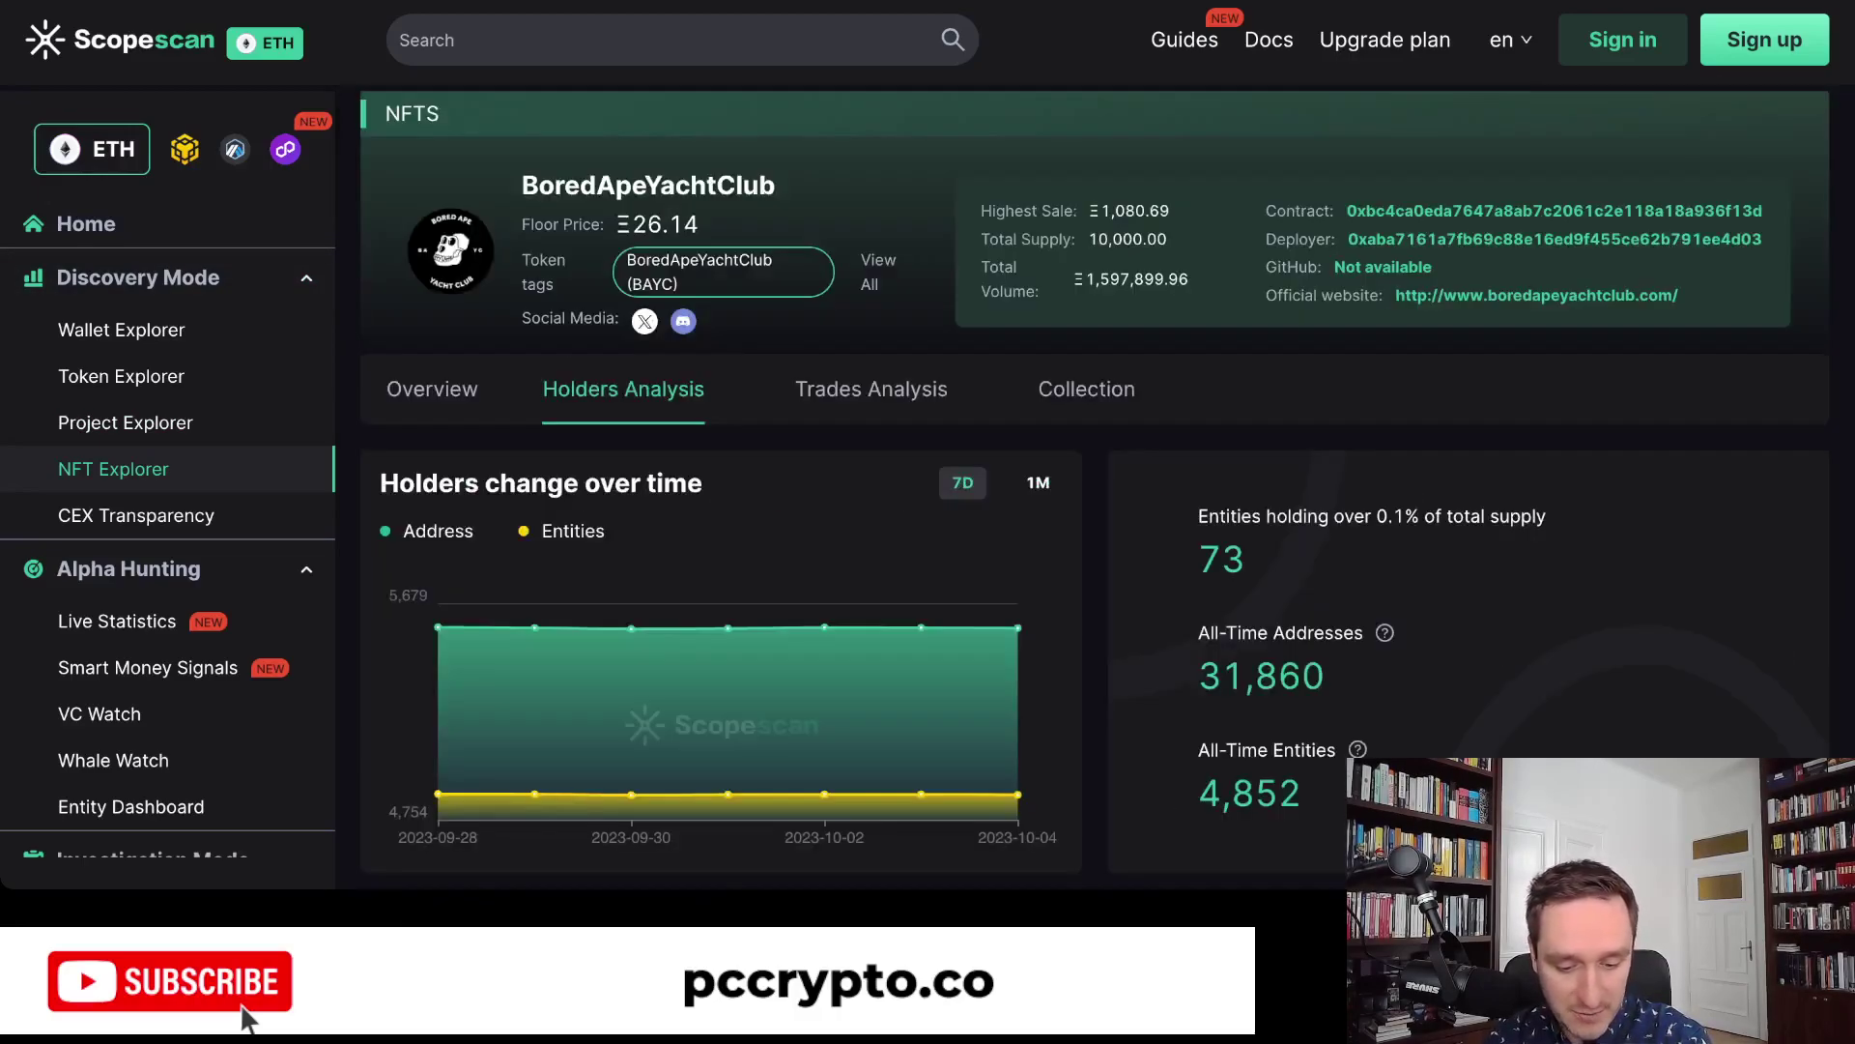
{"action": "scroll", "coordinate": [1094, 483], "scroll_direction": "down", "scroll_amount": 1}
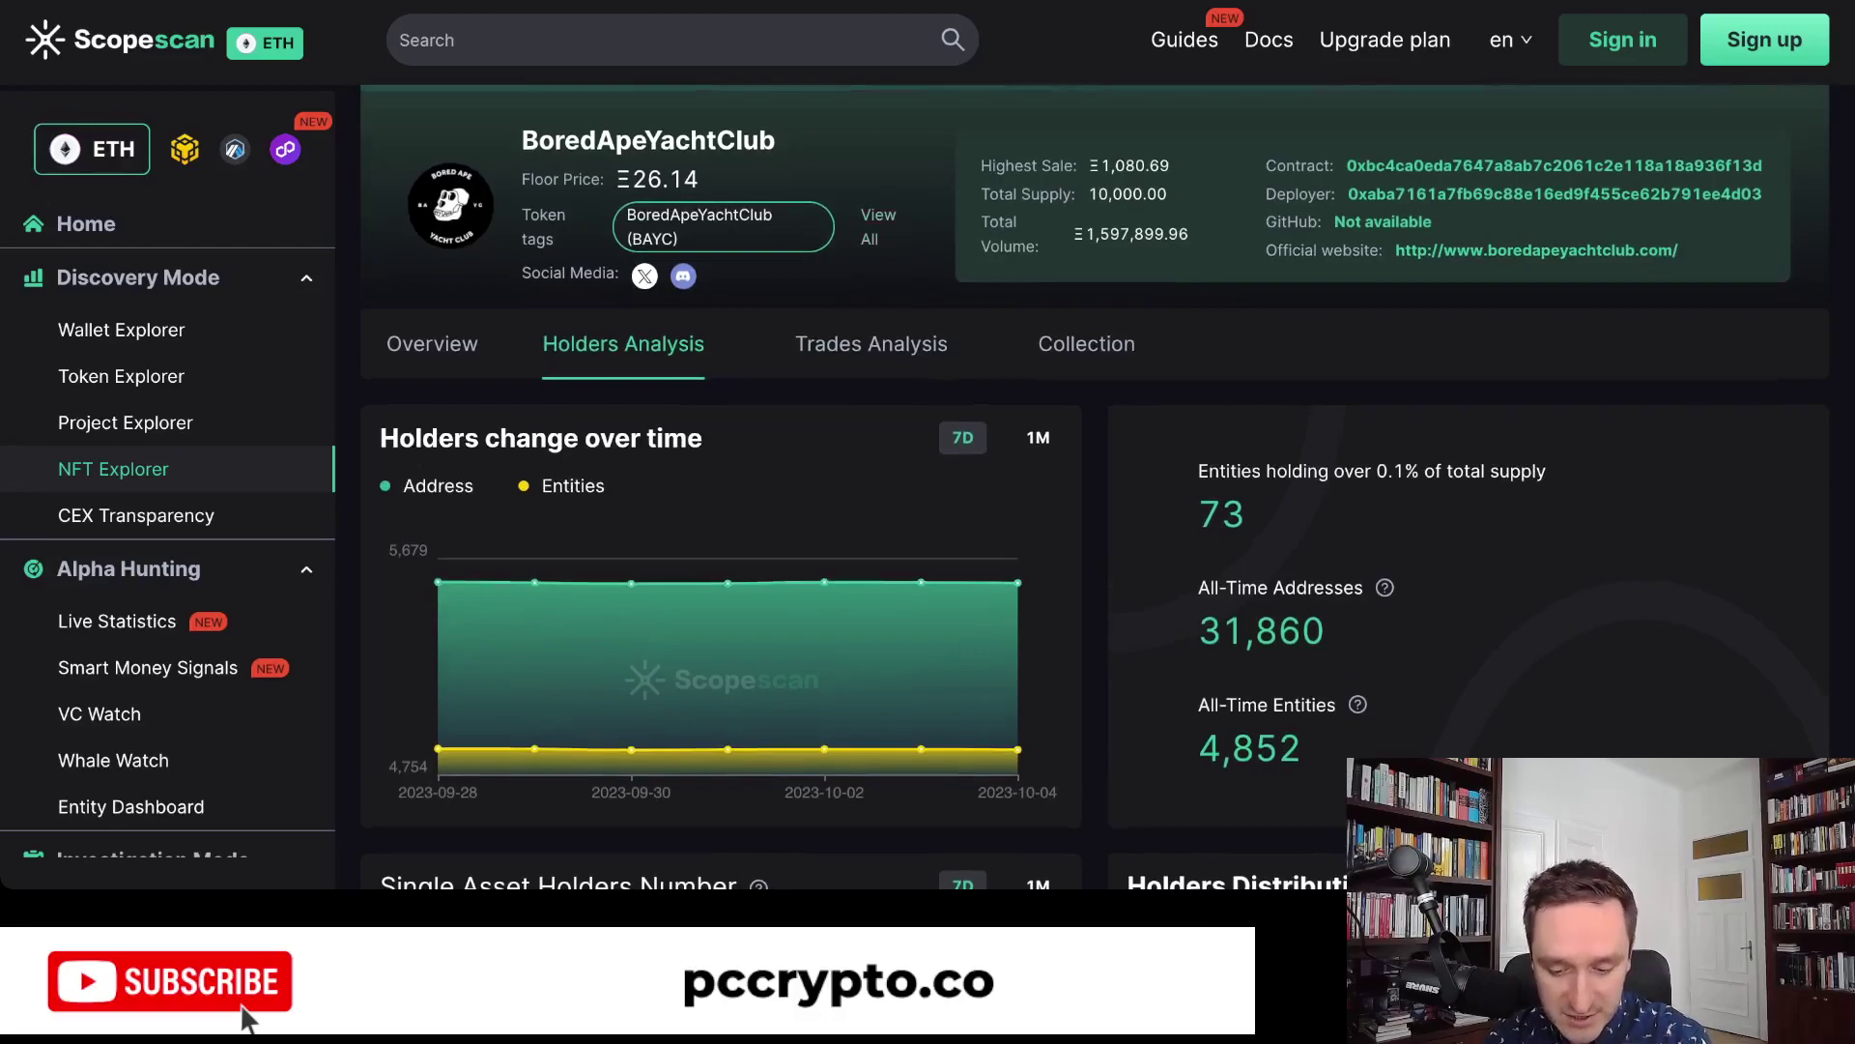
{"action": "scroll", "coordinate": [1094, 483], "scroll_direction": "down", "scroll_amount": 5}
{"action": "scroll", "coordinate": [1094, 483], "scroll_direction": "up", "scroll_amount": 2}
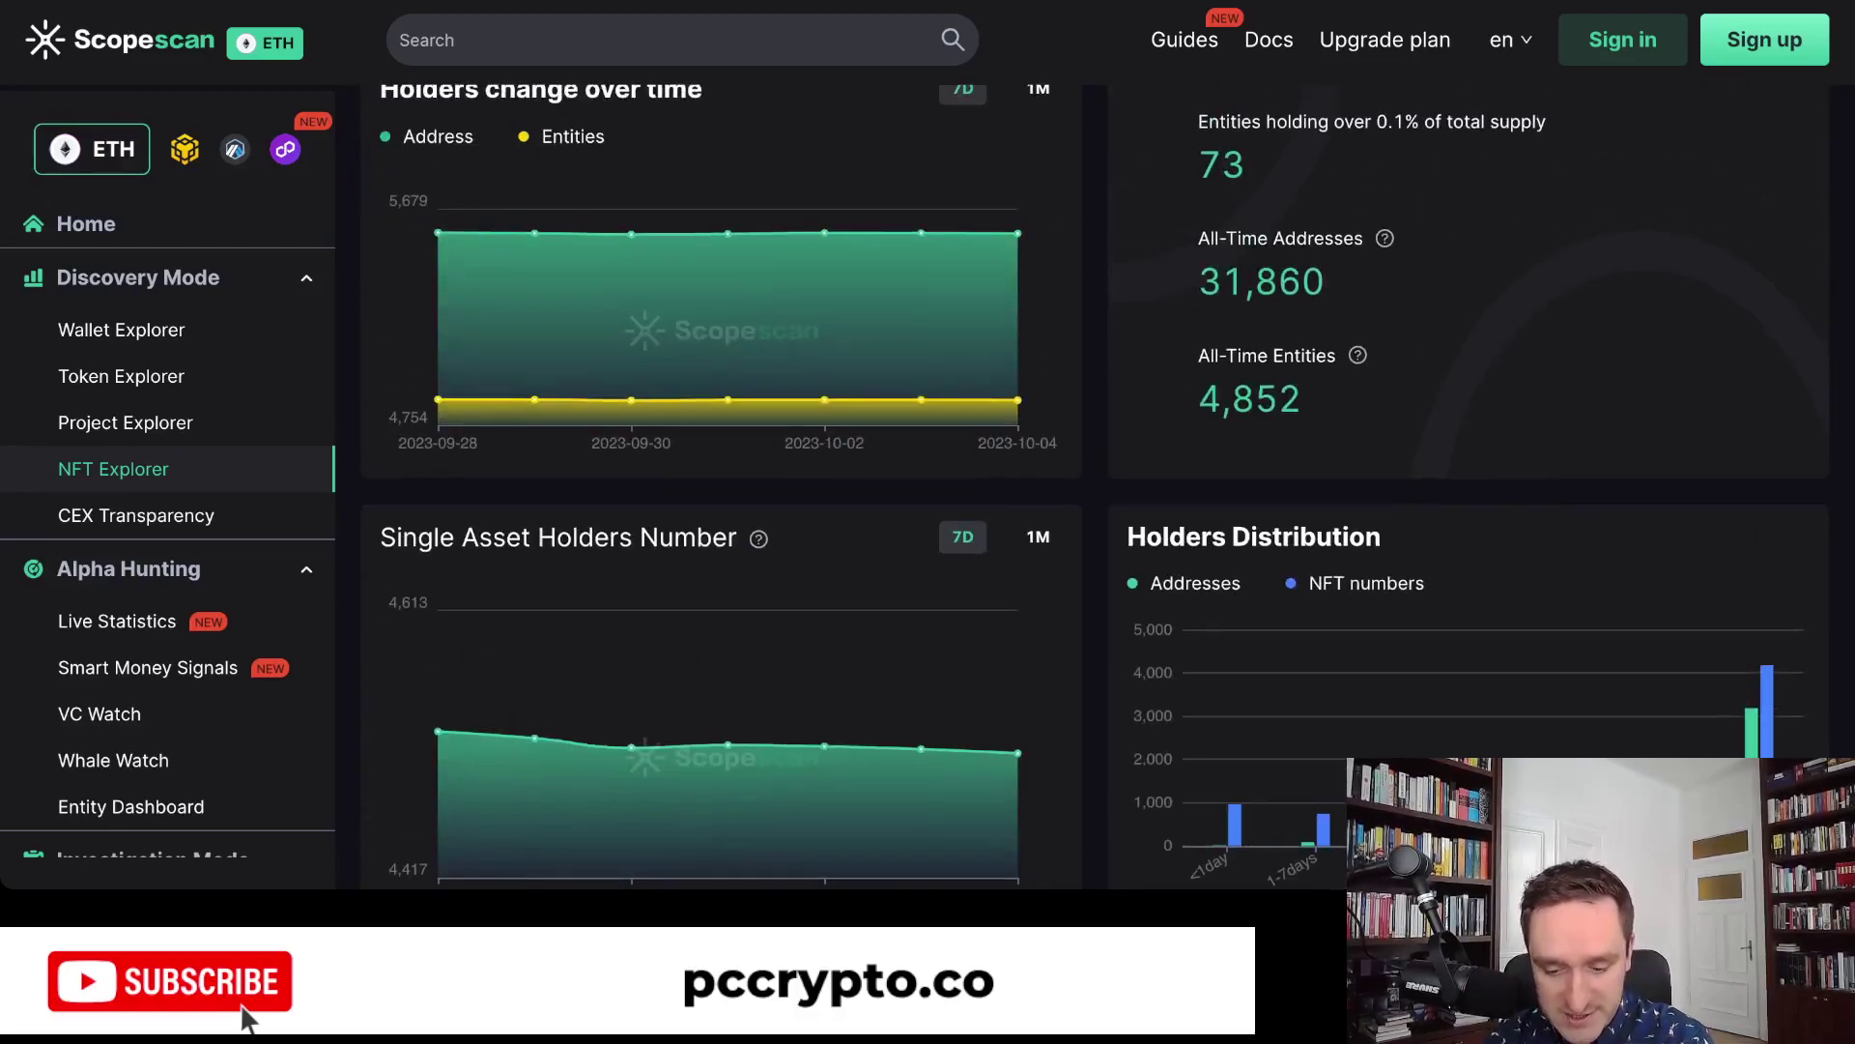
{"action": "scroll", "coordinate": [1094, 483], "scroll_direction": "up", "scroll_amount": 2}
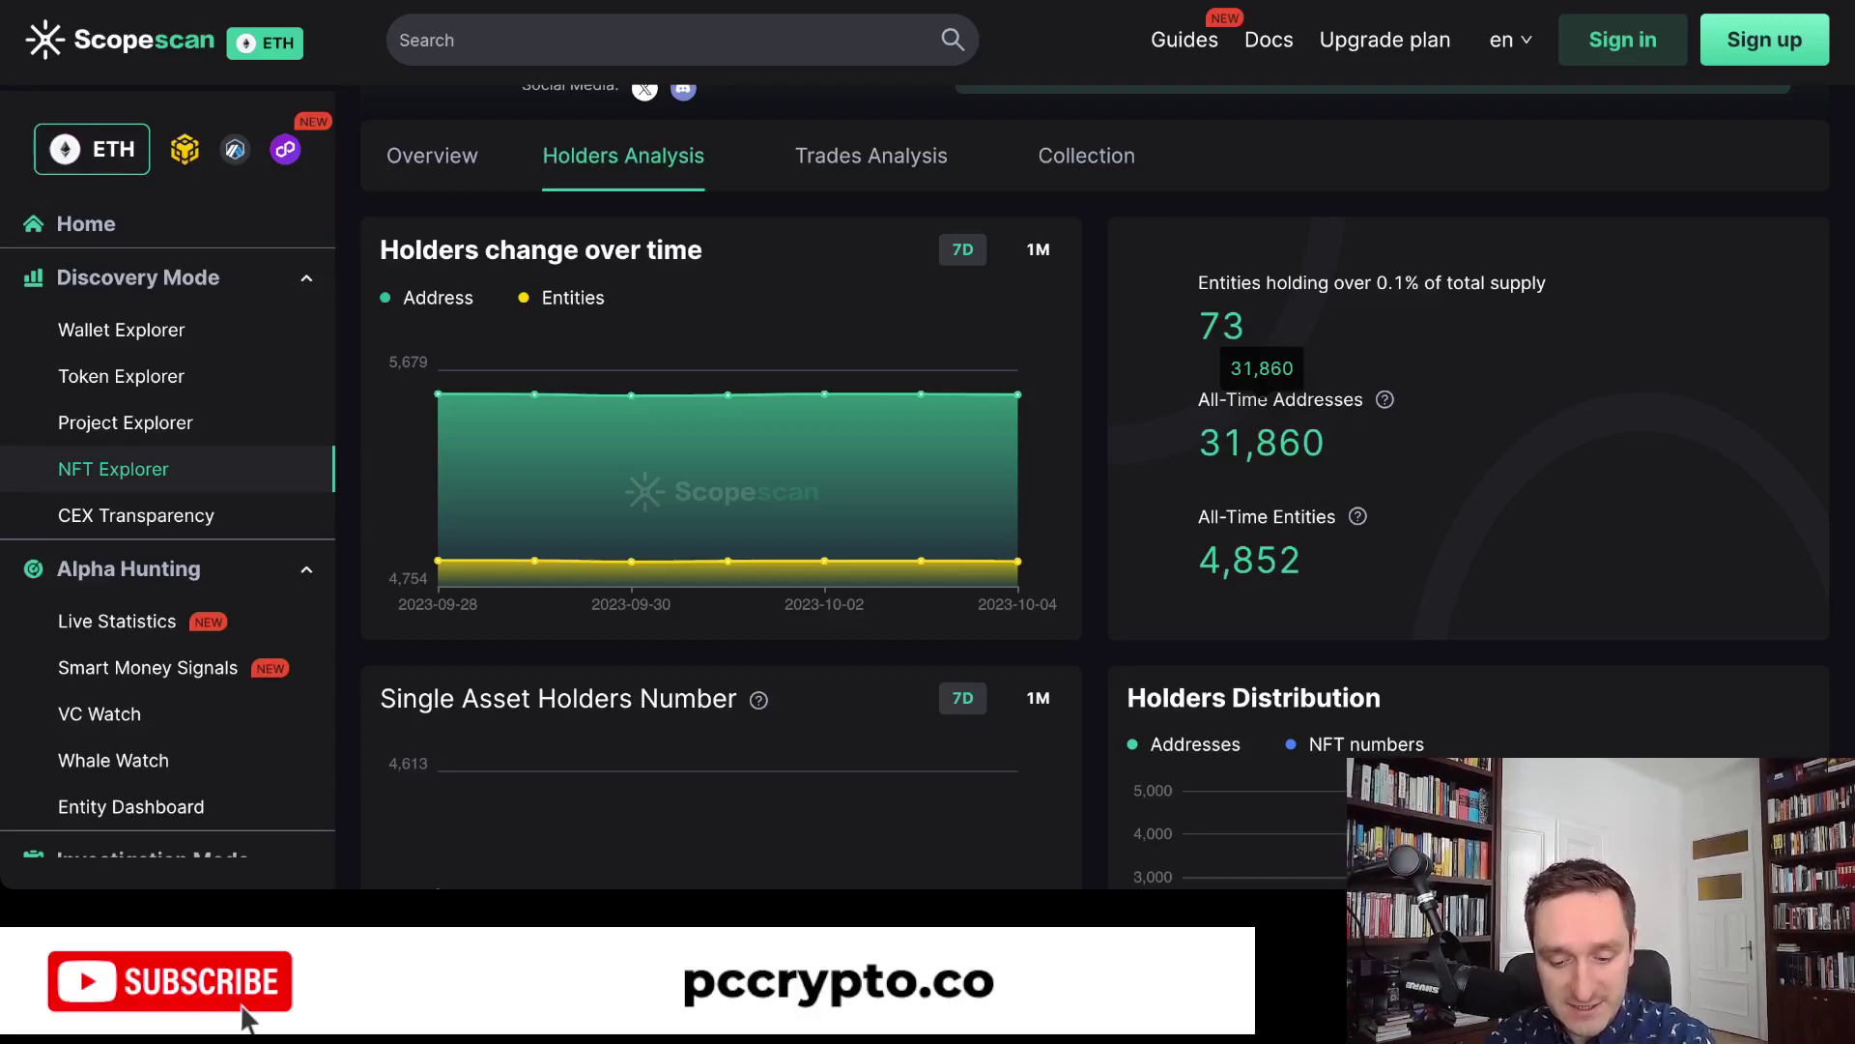
{"action": "scroll", "coordinate": [1262, 387], "scroll_direction": "up", "scroll_amount": 2}
Step: Review the Profit Leaderboard in BoredApeYachtClub's Trades Analysis
{"action": "left_click", "coordinate": [869, 368]}
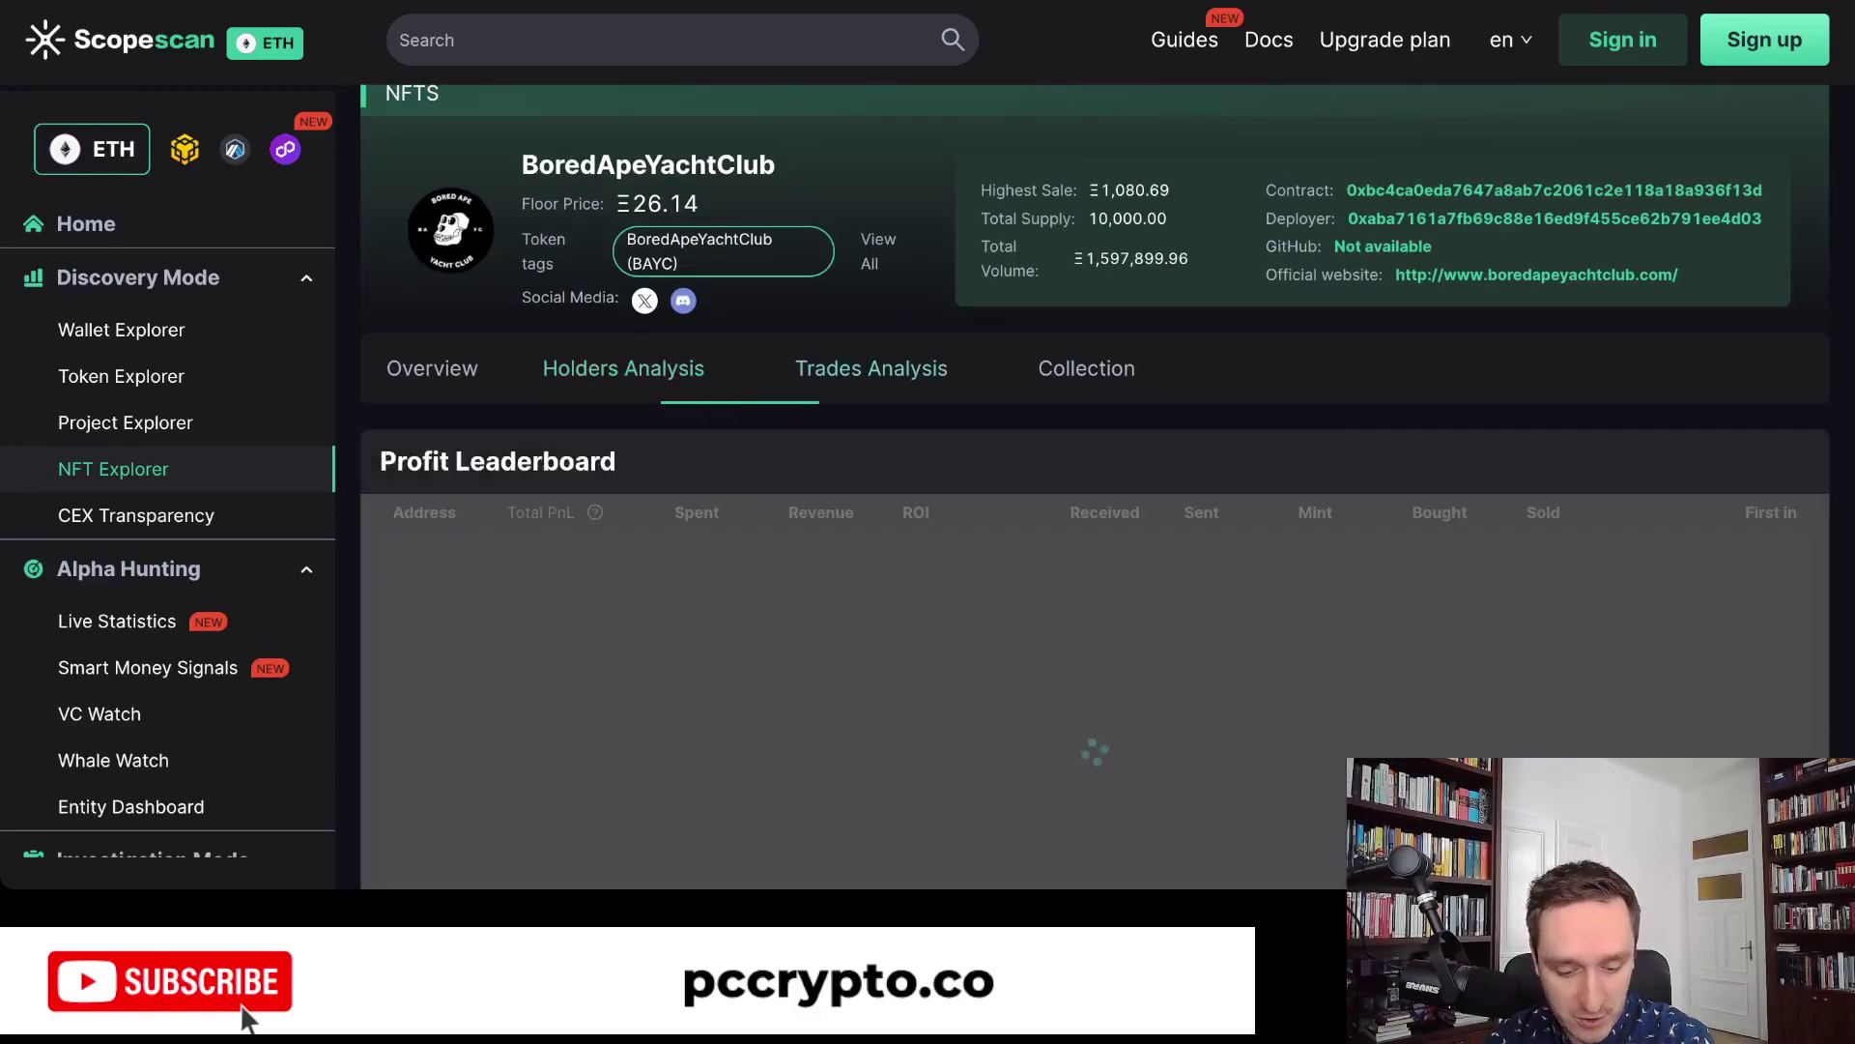
{"action": "scroll", "coordinate": [1094, 580], "scroll_direction": "down", "scroll_amount": 1}
{"action": "scroll", "coordinate": [1094, 483], "scroll_direction": "down", "scroll_amount": 3}
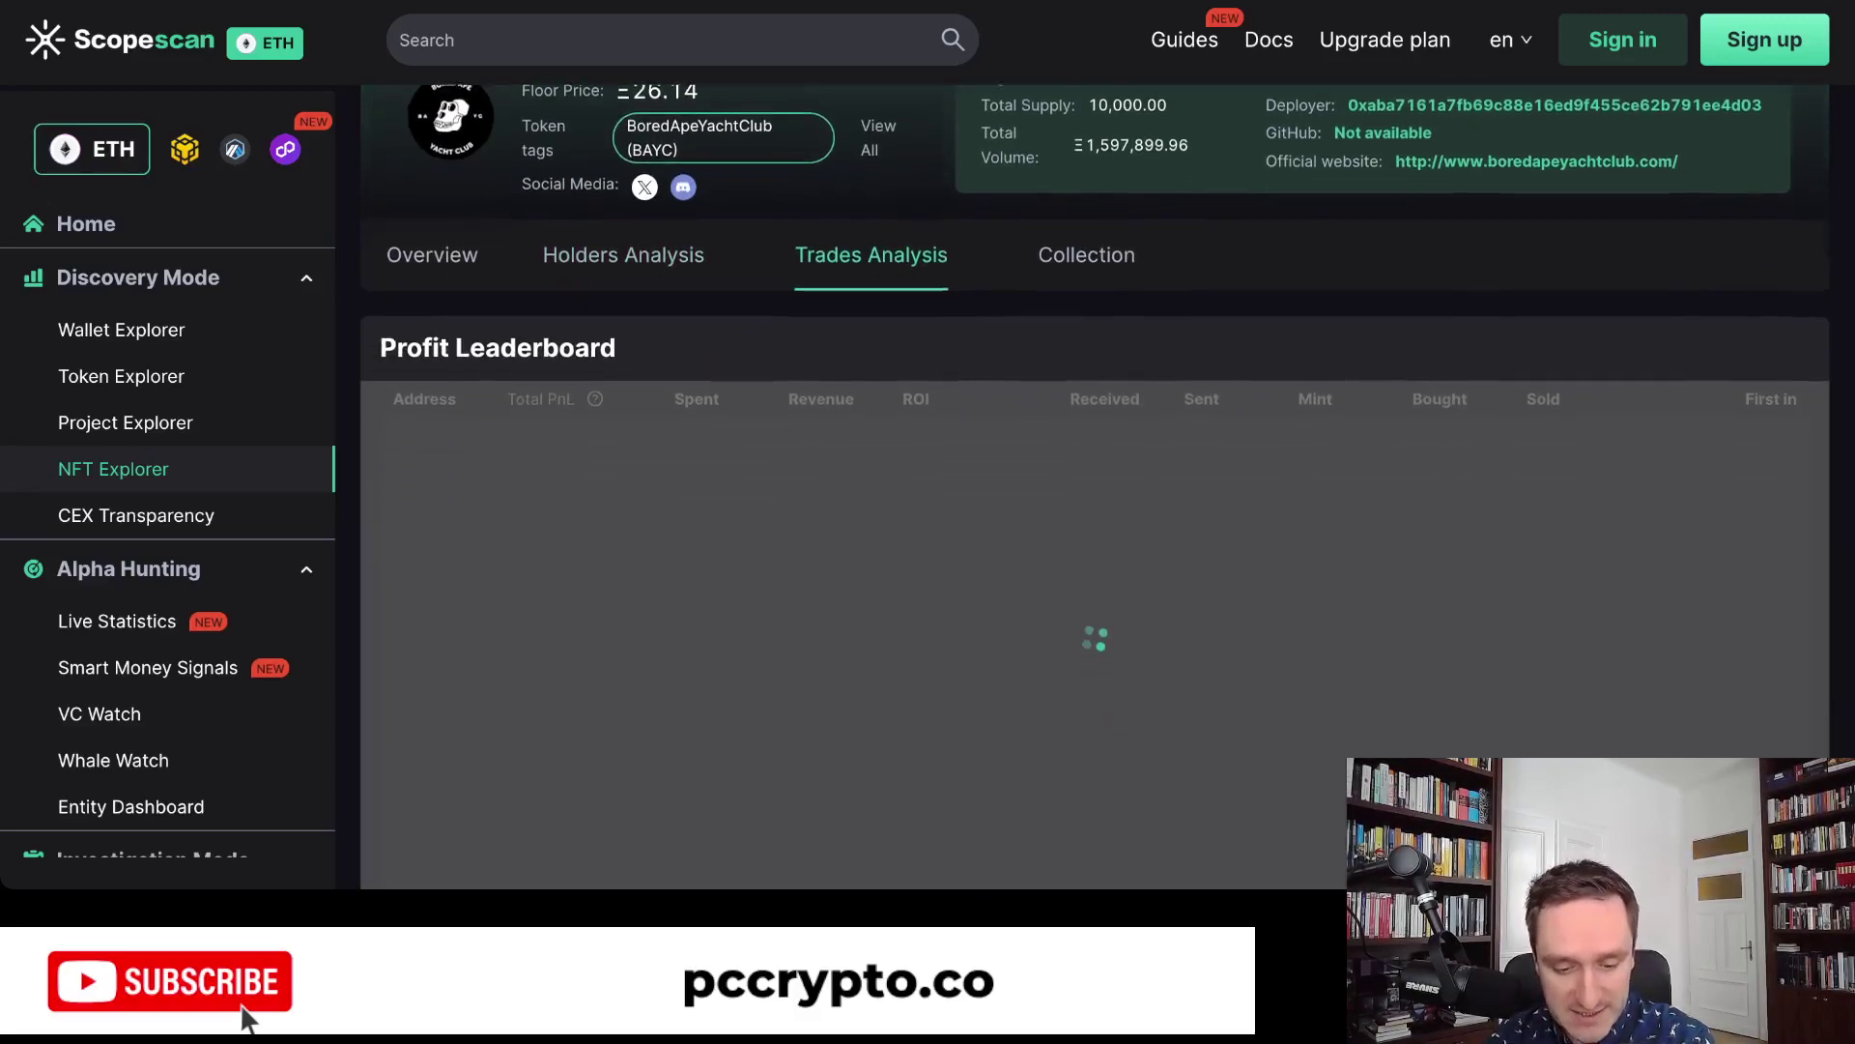
{"action": "scroll", "coordinate": [1094, 483], "scroll_direction": "up", "scroll_amount": 1}
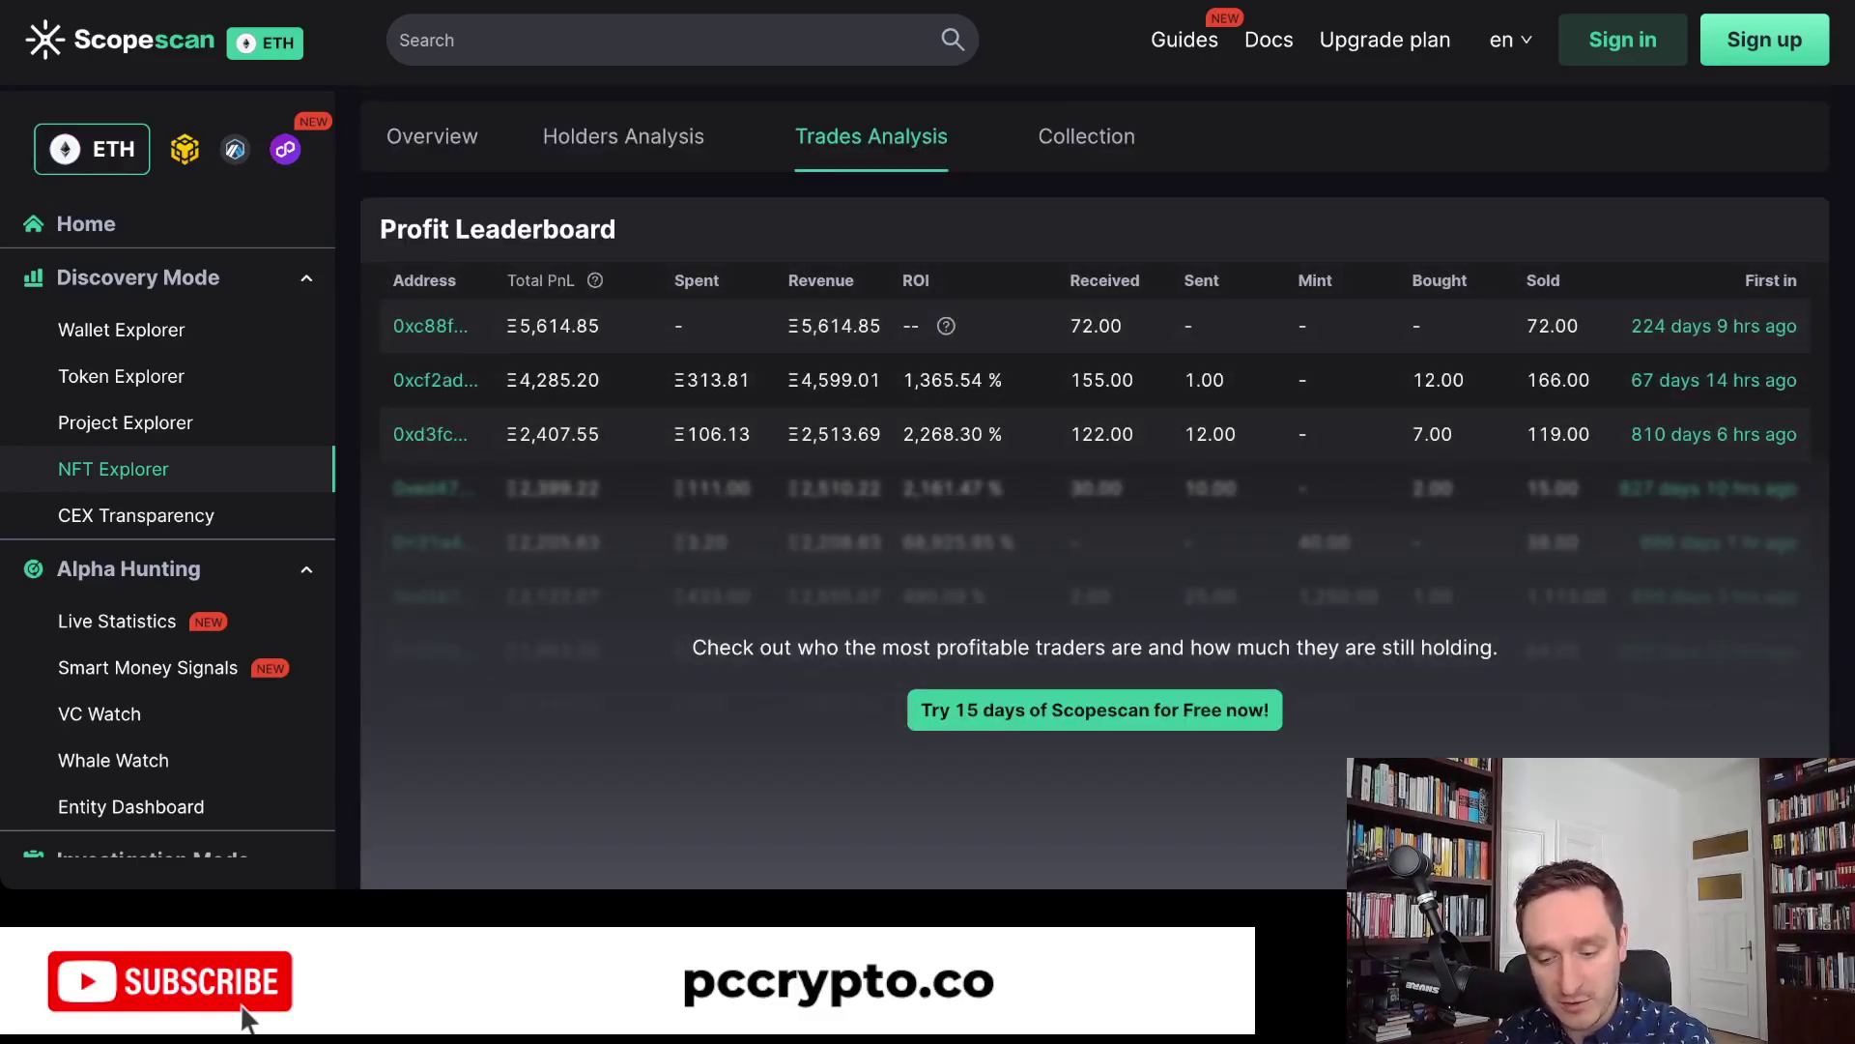
{"action": "scroll", "coordinate": [1094, 484], "scroll_direction": "up", "scroll_amount": 3}
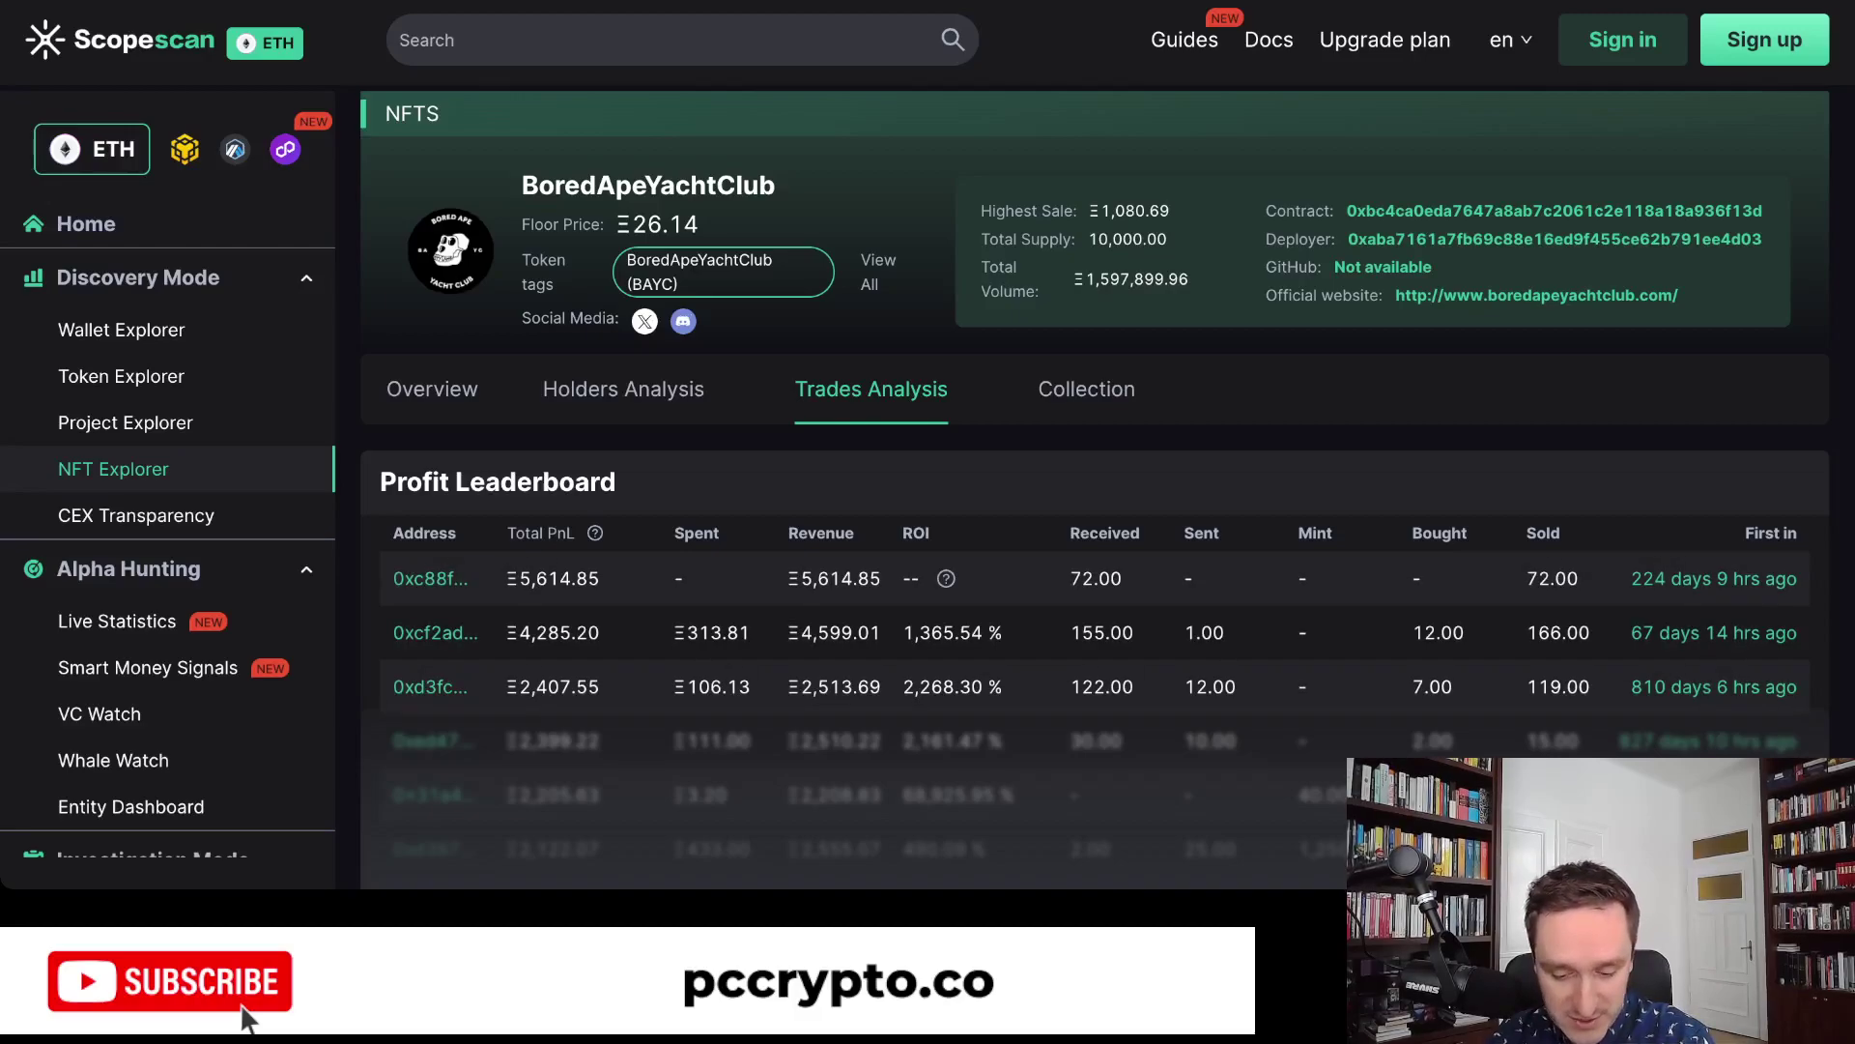
Step: Browse the individual NFTs in the BoredApeYachtClub Collection view
{"action": "left_click", "coordinate": [1085, 388]}
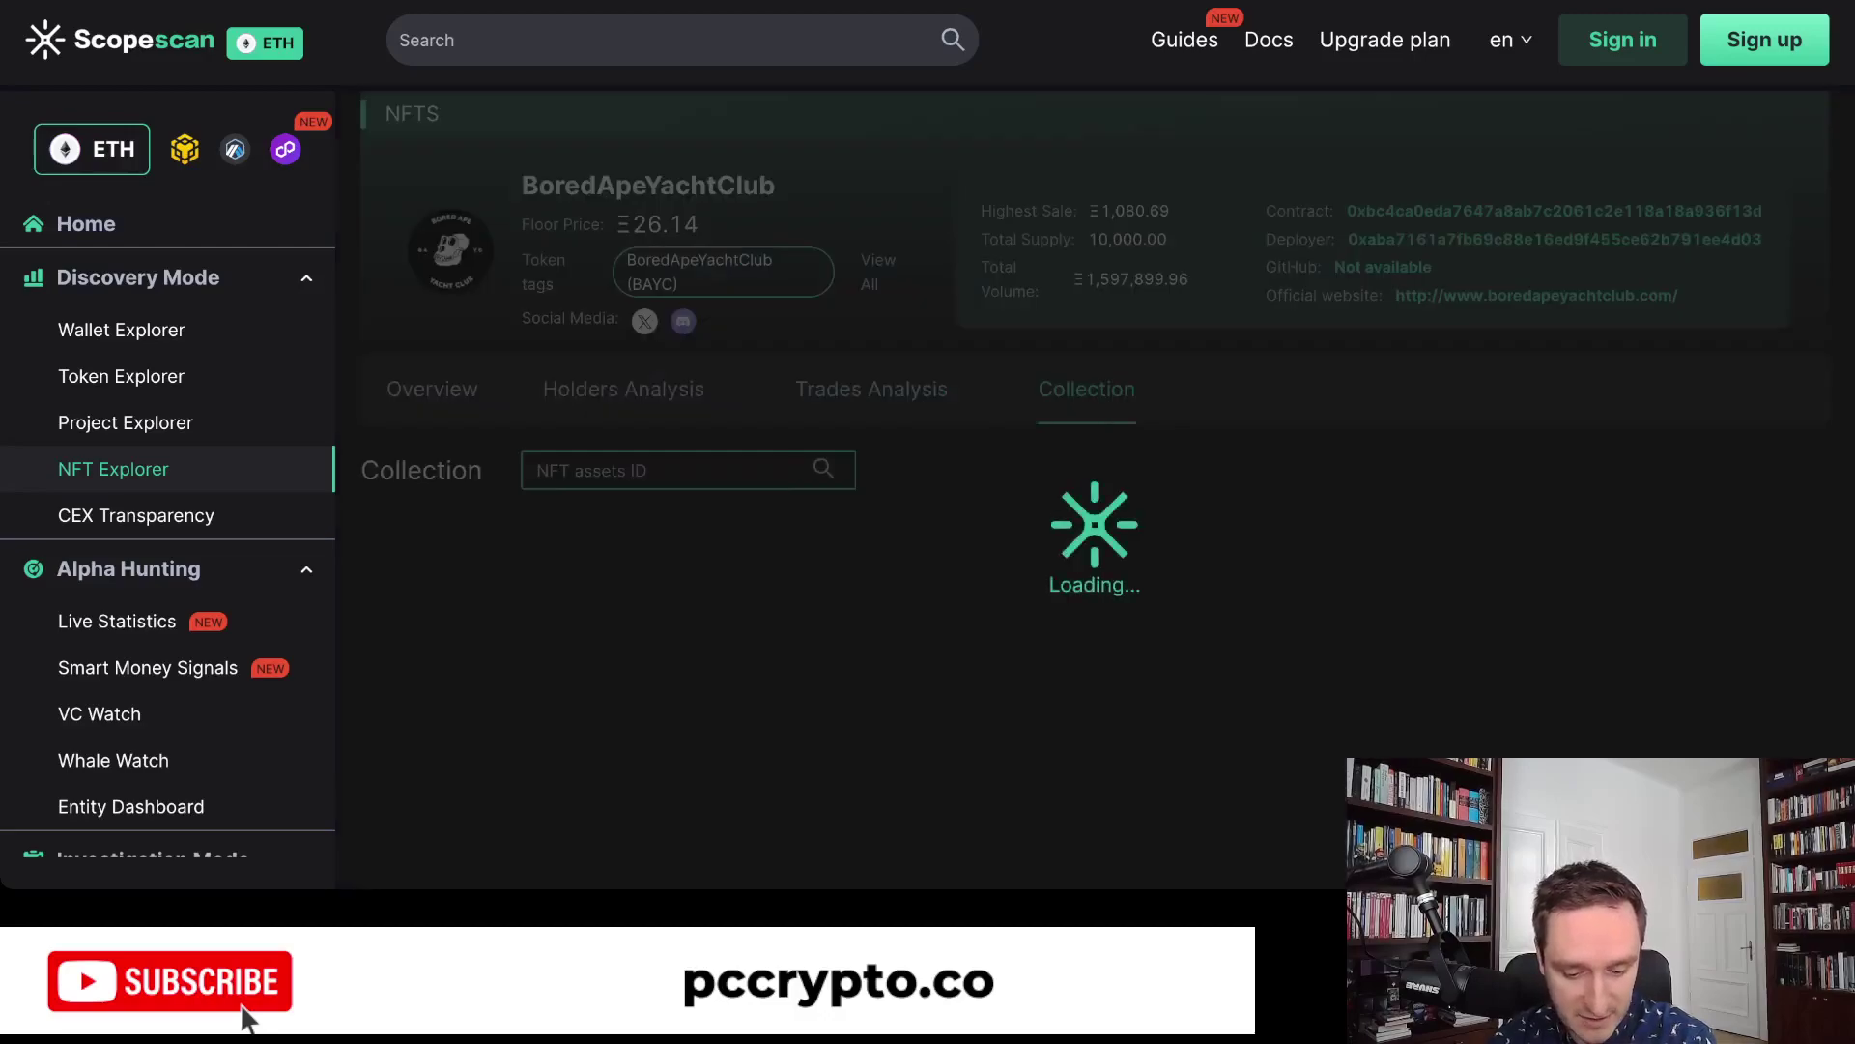
{"action": "scroll", "coordinate": [1095, 487], "scroll_direction": "down", "scroll_amount": 2}
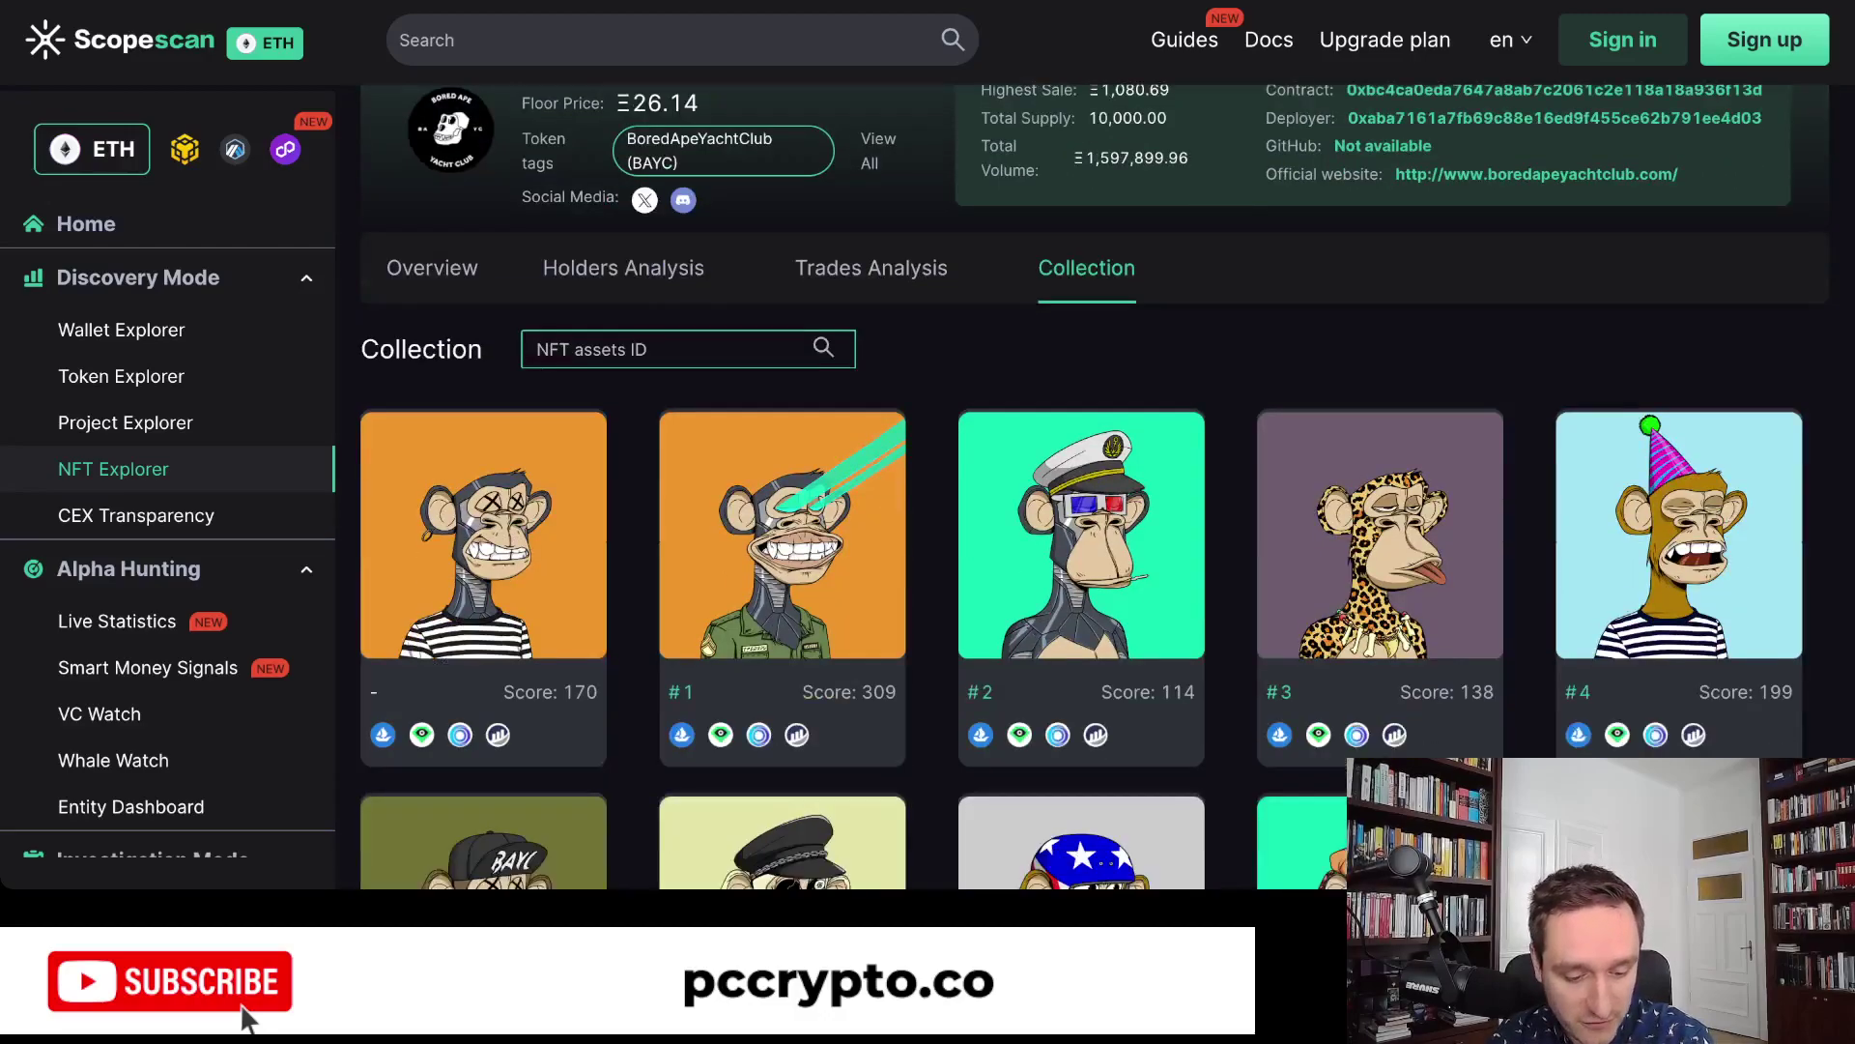
{"action": "scroll", "coordinate": [1095, 487], "scroll_direction": "up", "scroll_amount": 1}
Step: Look over the Live Statistics page and the Smart Money Signals performance page under Alpha Hunting
{"action": "scroll", "coordinate": [169, 464], "scroll_direction": "down", "scroll_amount": 4}
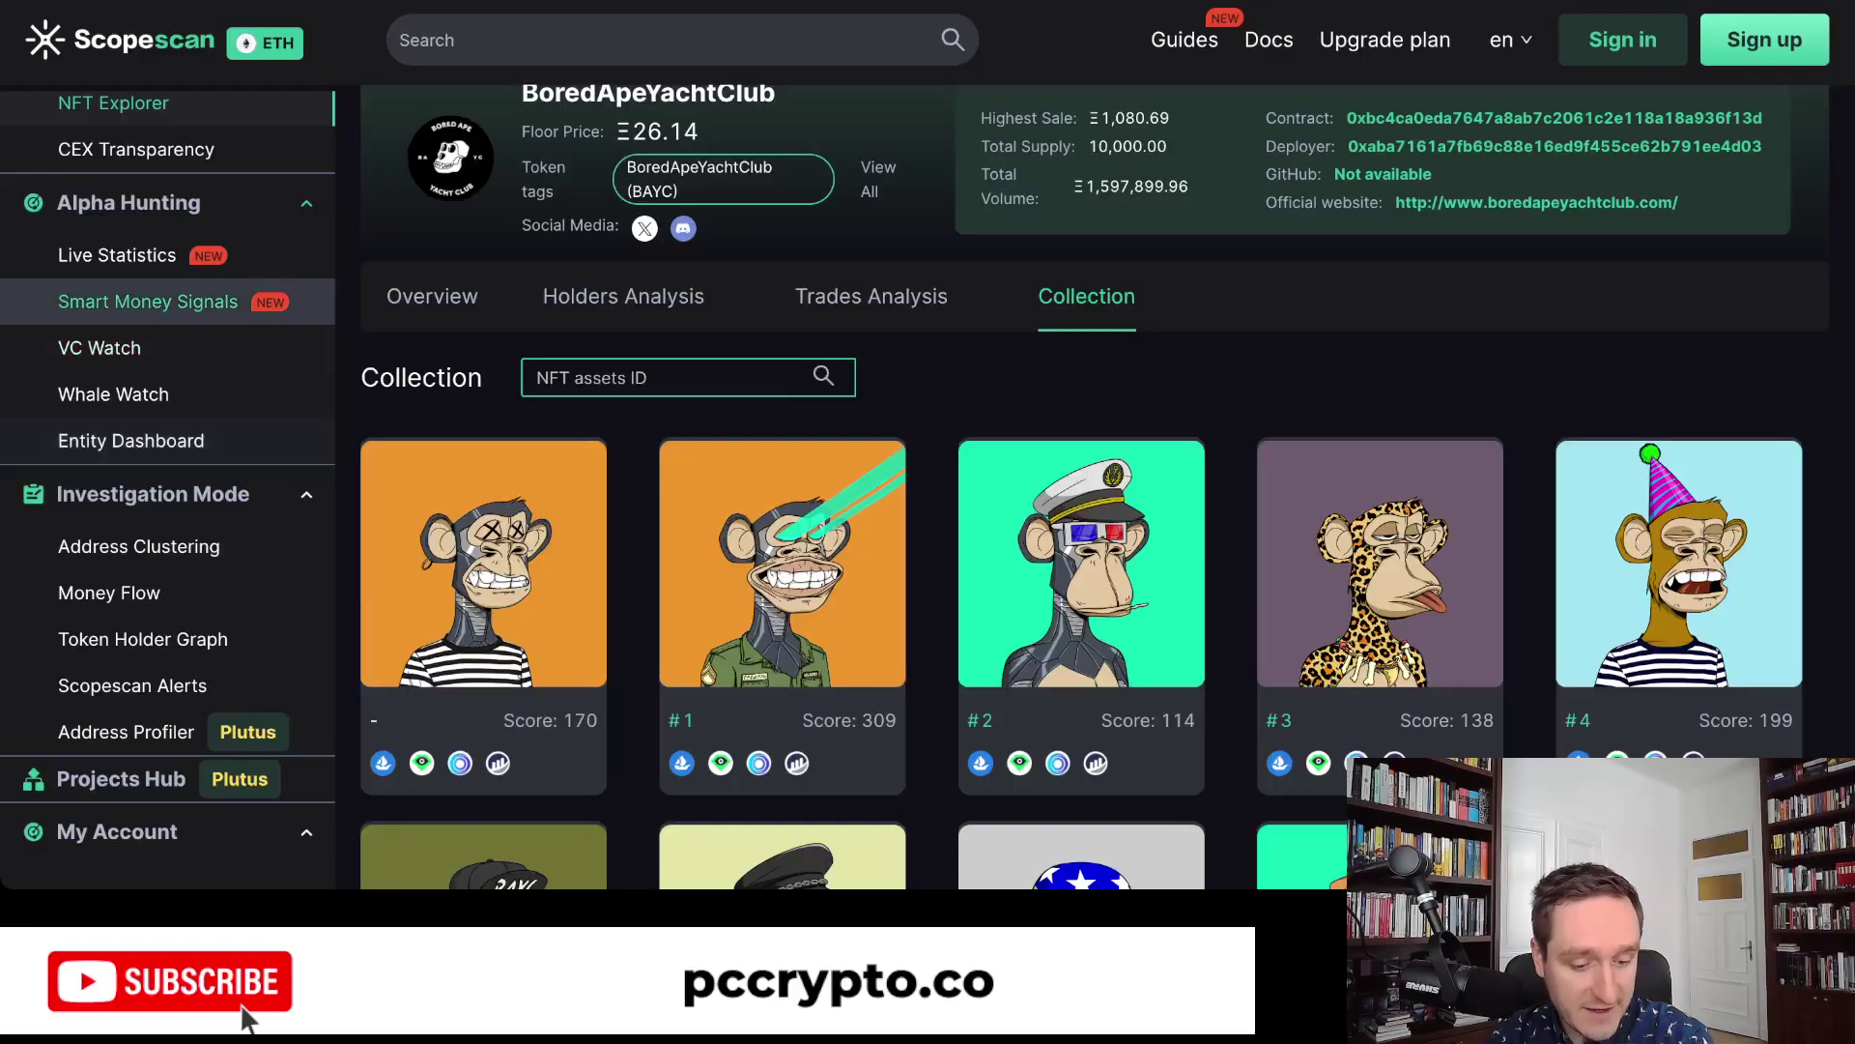
{"action": "left_click", "coordinate": [117, 254]}
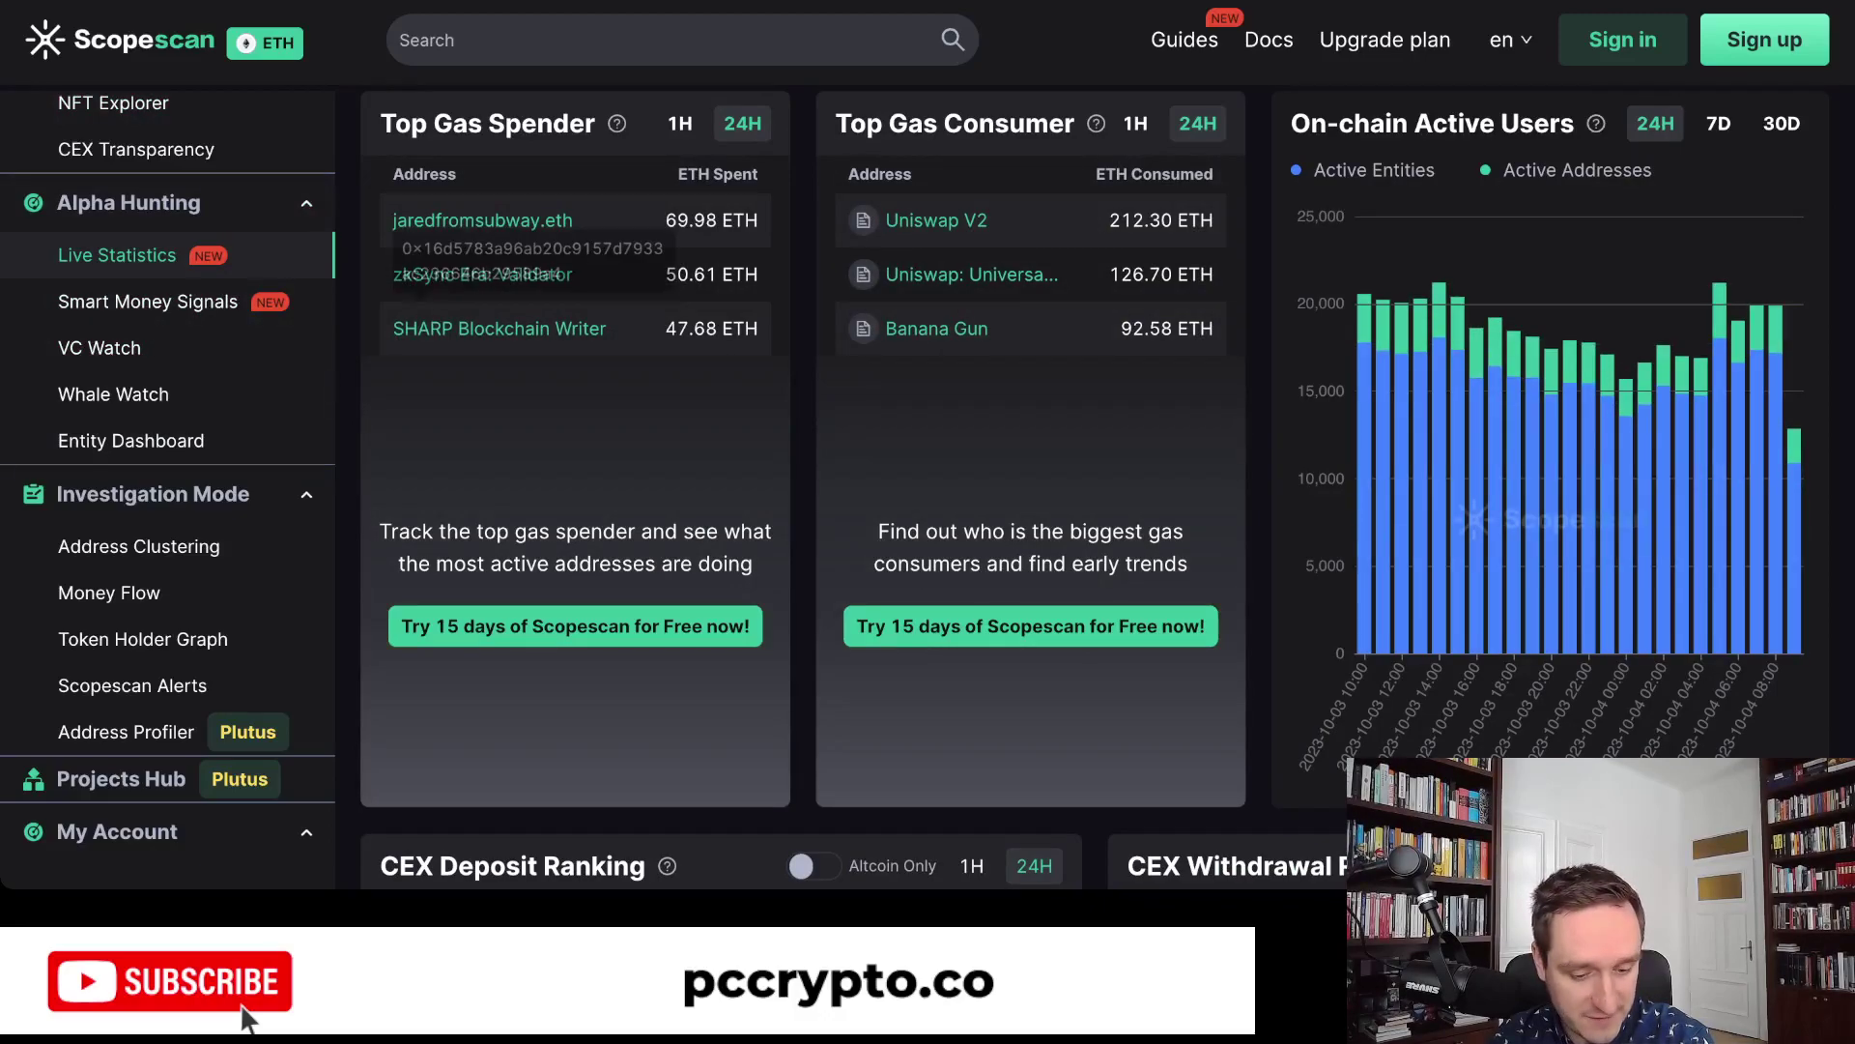
{"action": "left_click", "coordinate": [148, 302]}
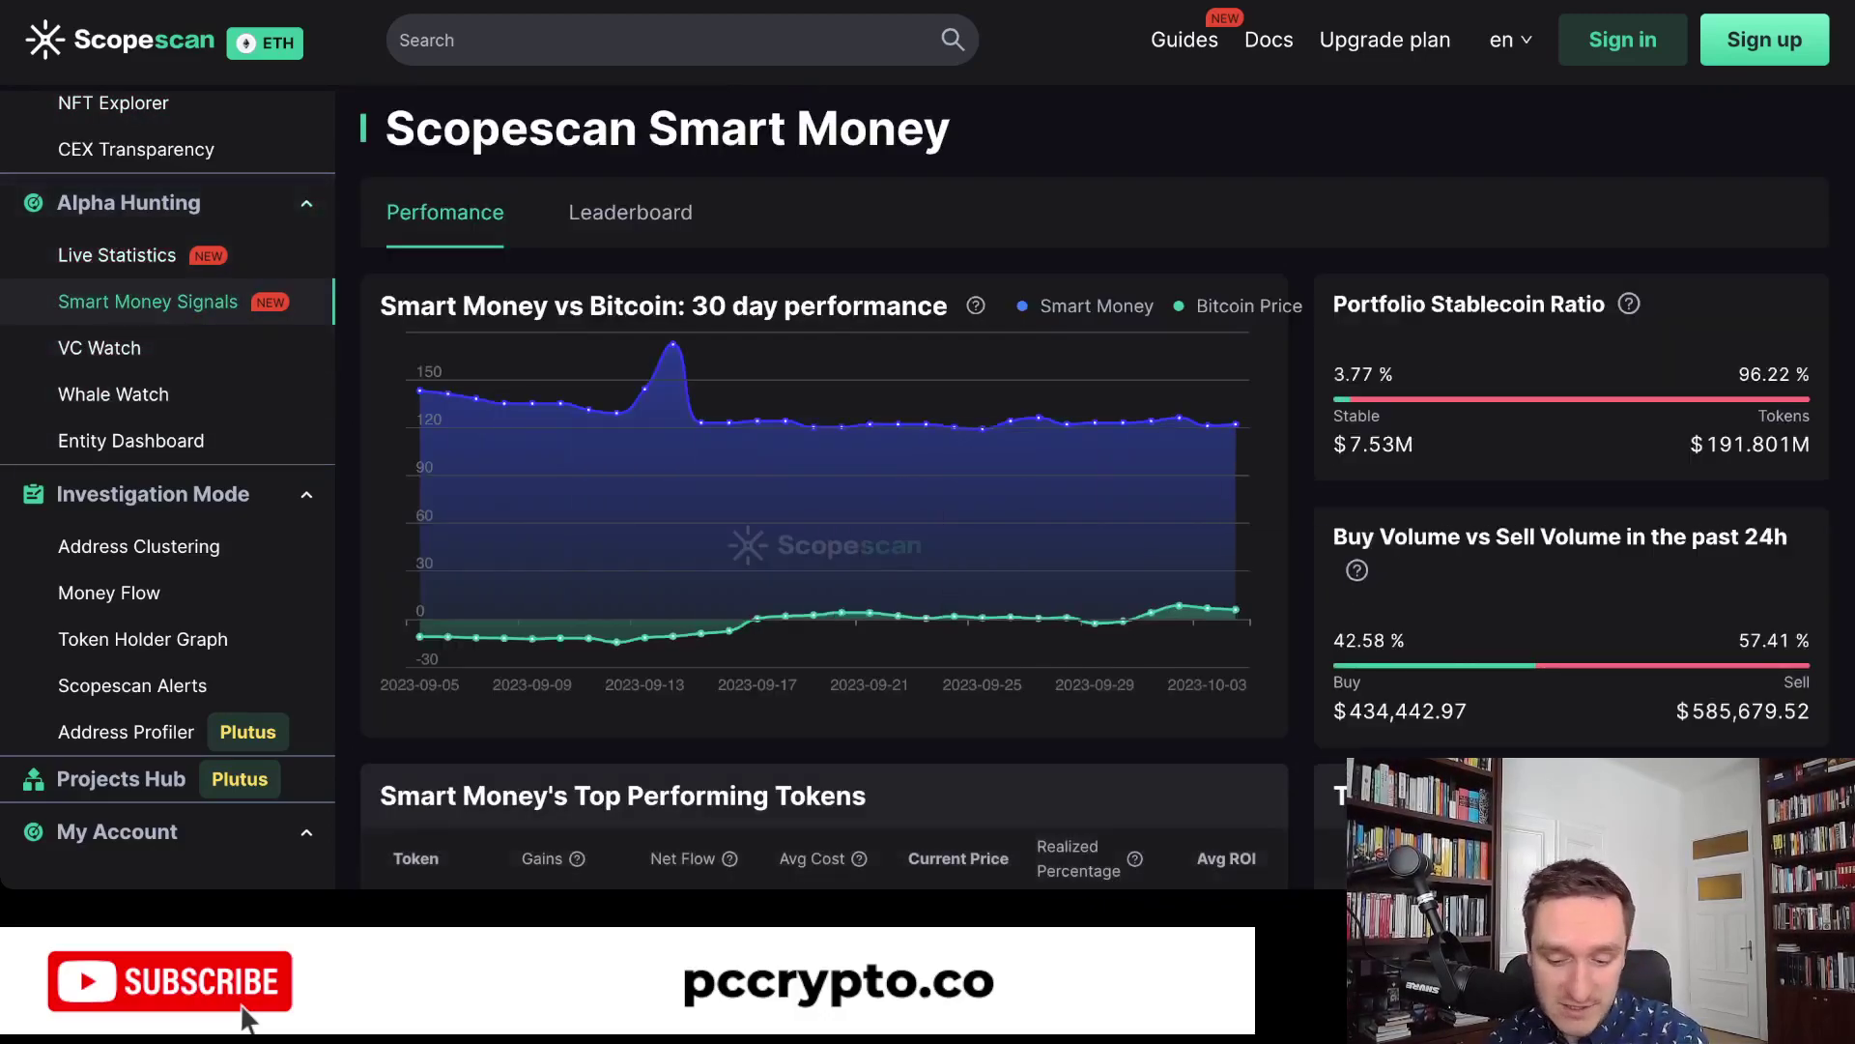
{"action": "scroll", "coordinate": [821, 483], "scroll_direction": "down", "scroll_amount": 2}
{"action": "scroll", "coordinate": [821, 483], "scroll_direction": "up", "scroll_amount": 2}
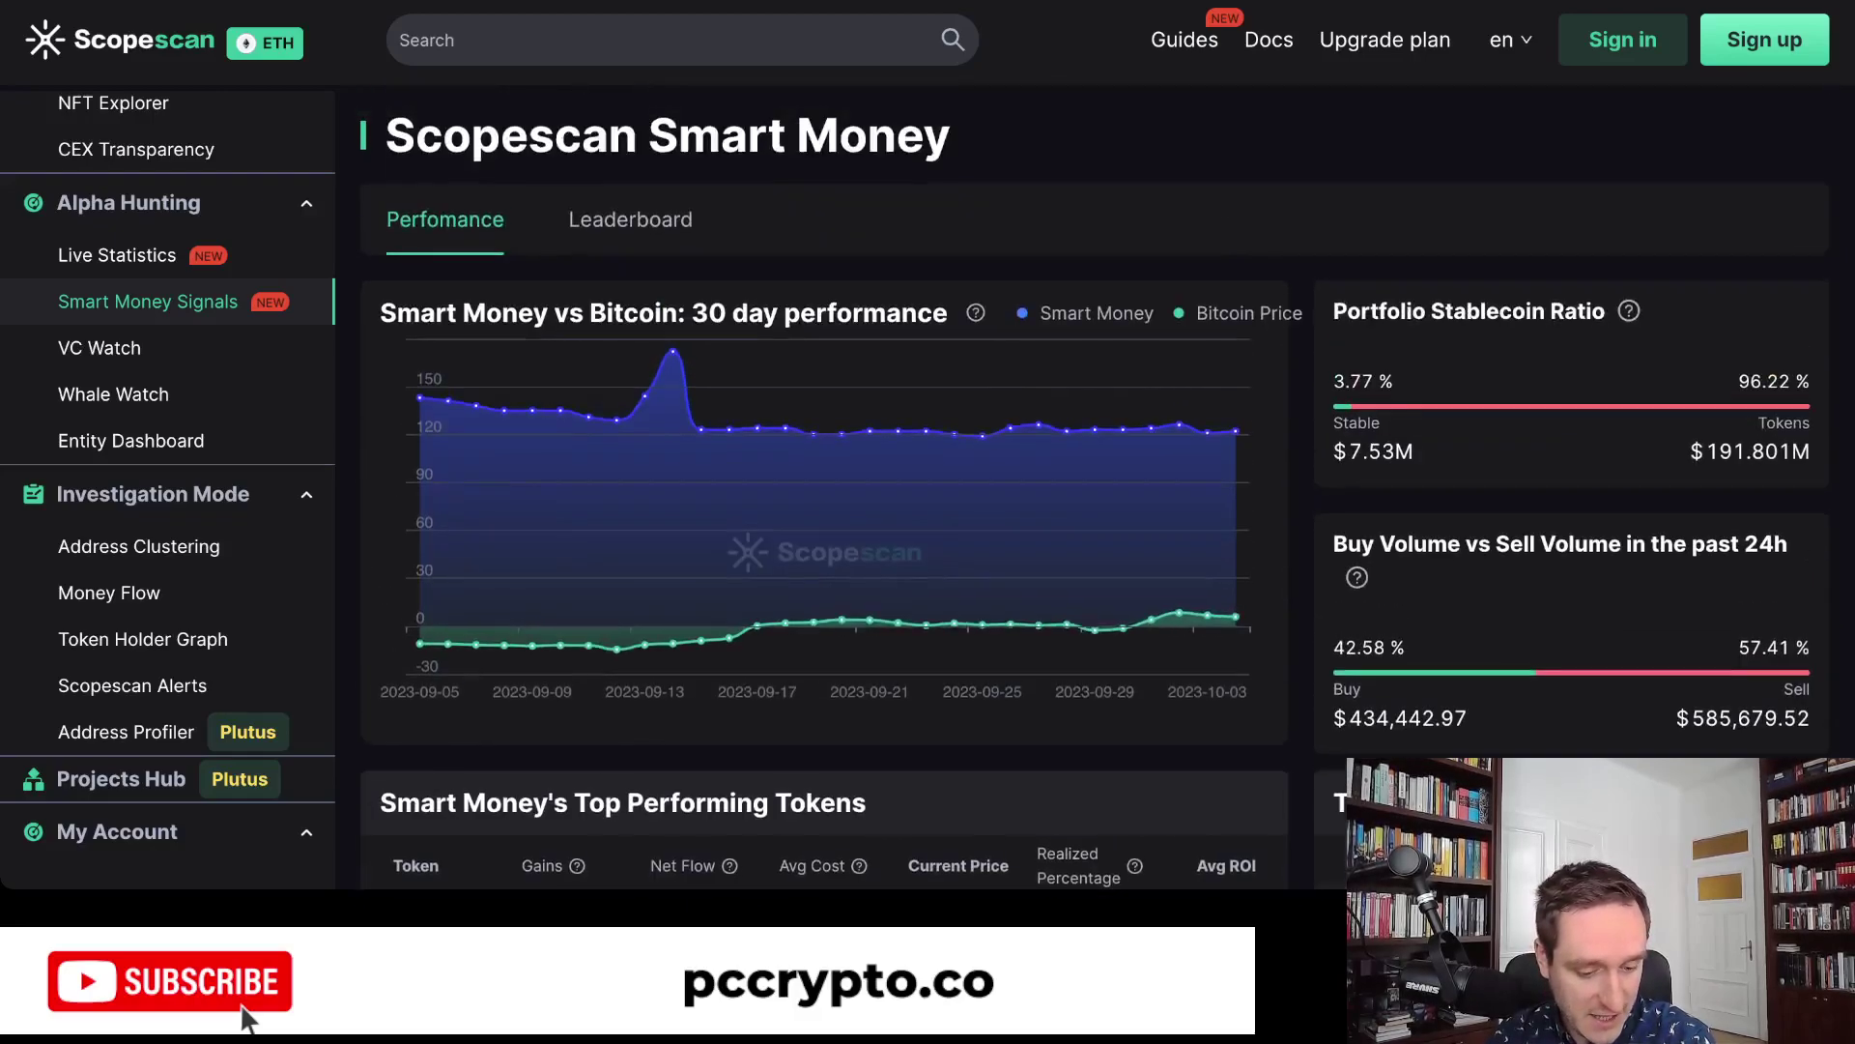
Step: Look at the VC Watch overview and load the Whale Watch dashboard for ETH
{"action": "left_click", "coordinate": [99, 347]}
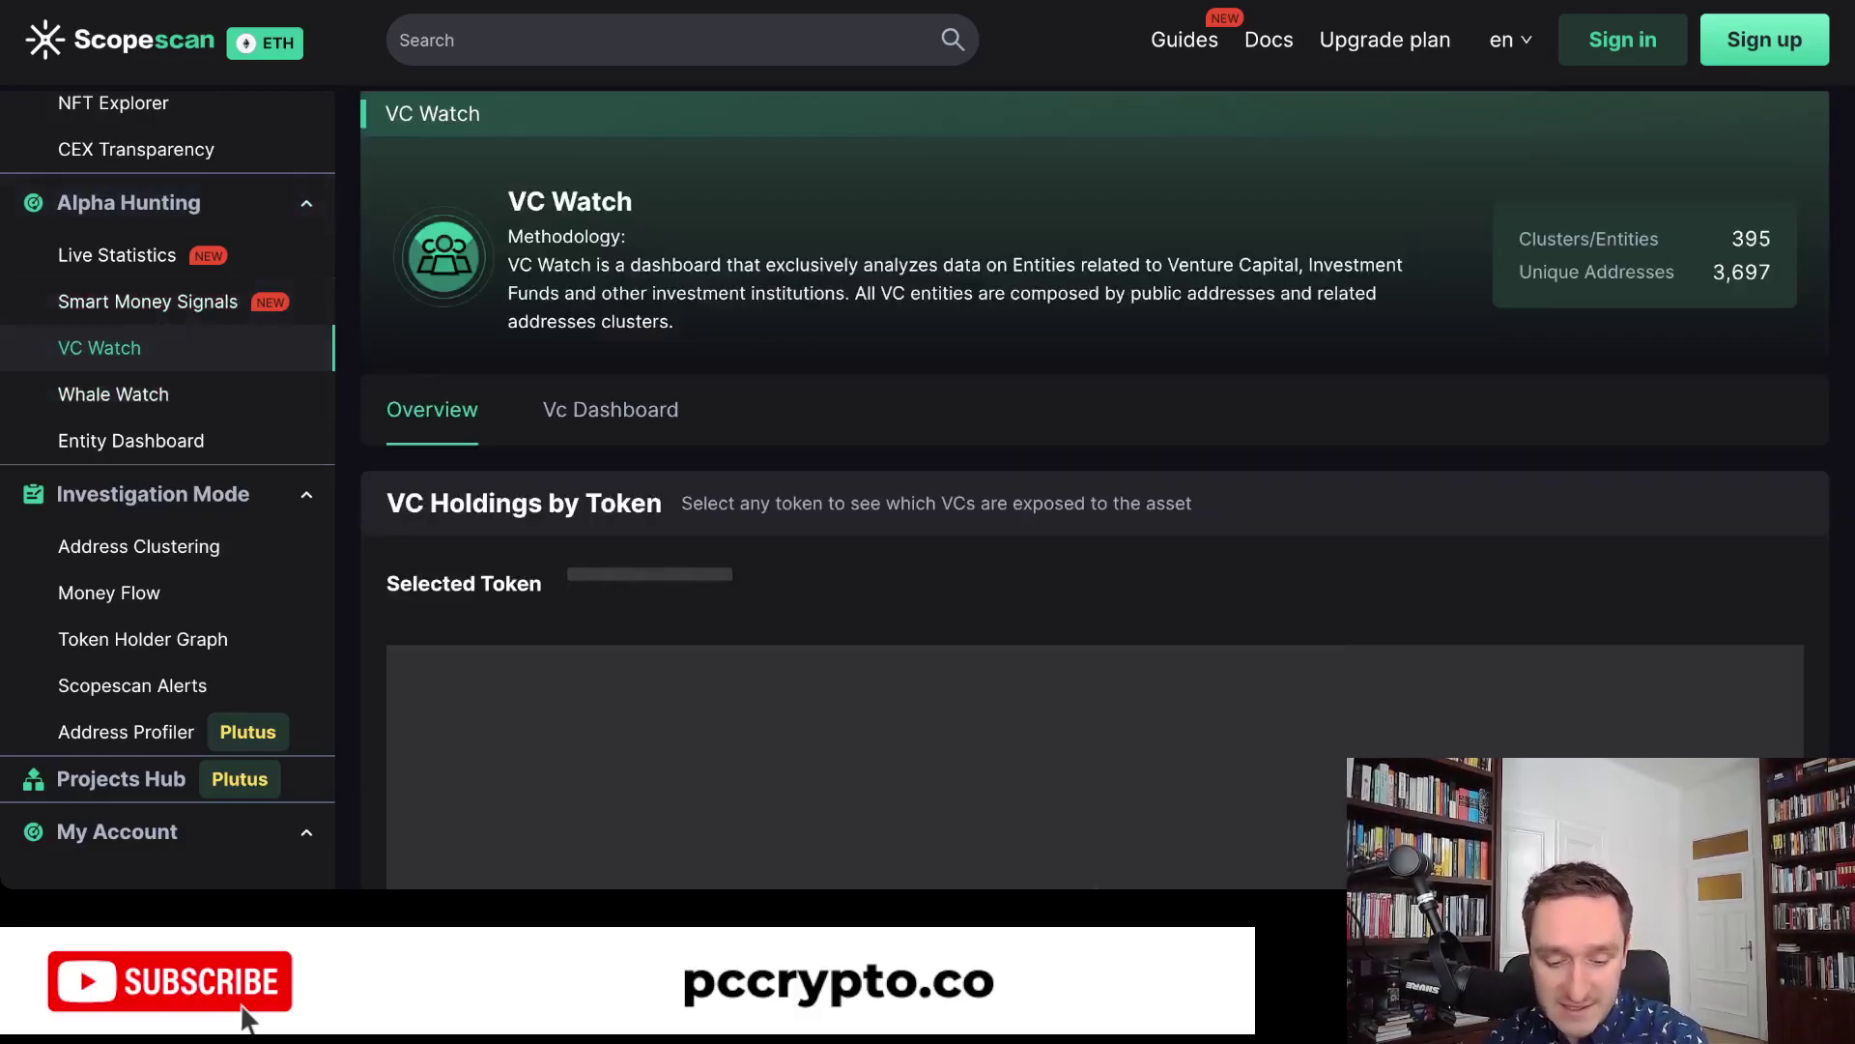
{"action": "left_click", "coordinate": [114, 395]}
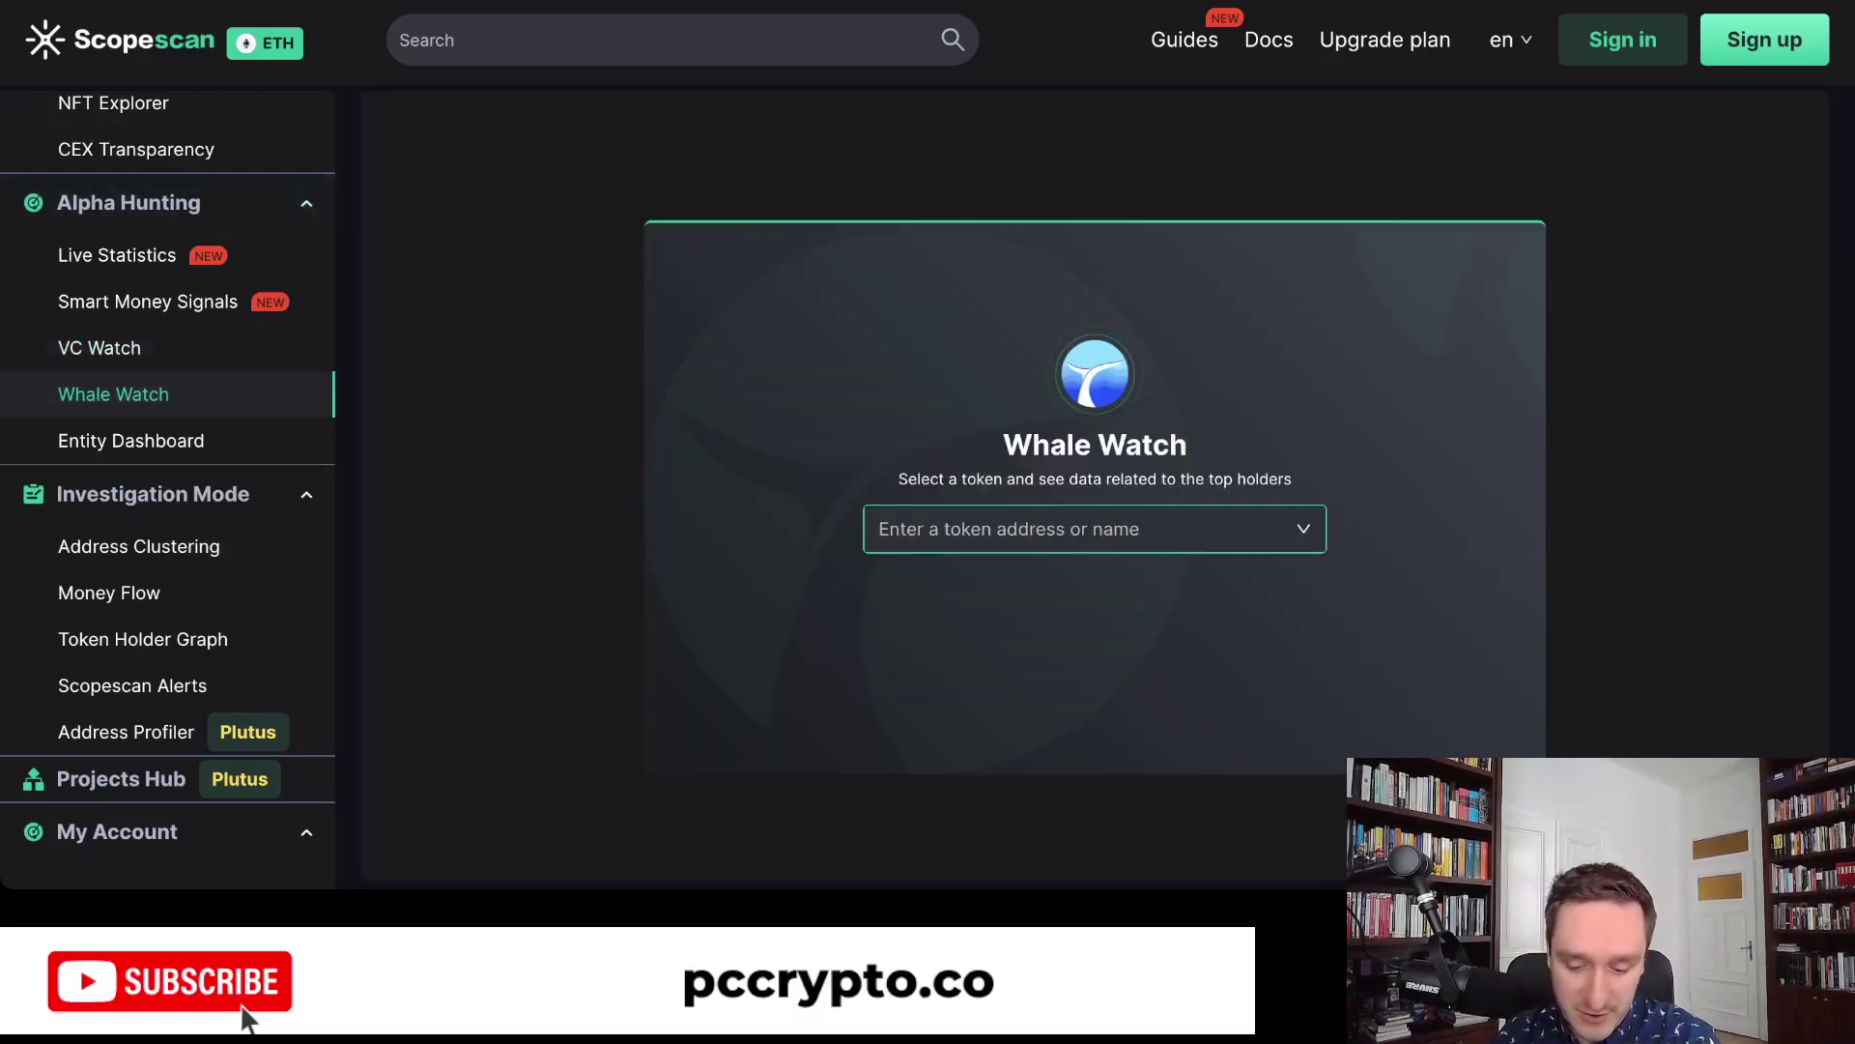
{"action": "left_click", "coordinate": [1094, 529]}
{"action": "scroll", "coordinate": [1093, 487], "scroll_direction": "down", "scroll_amount": 1}
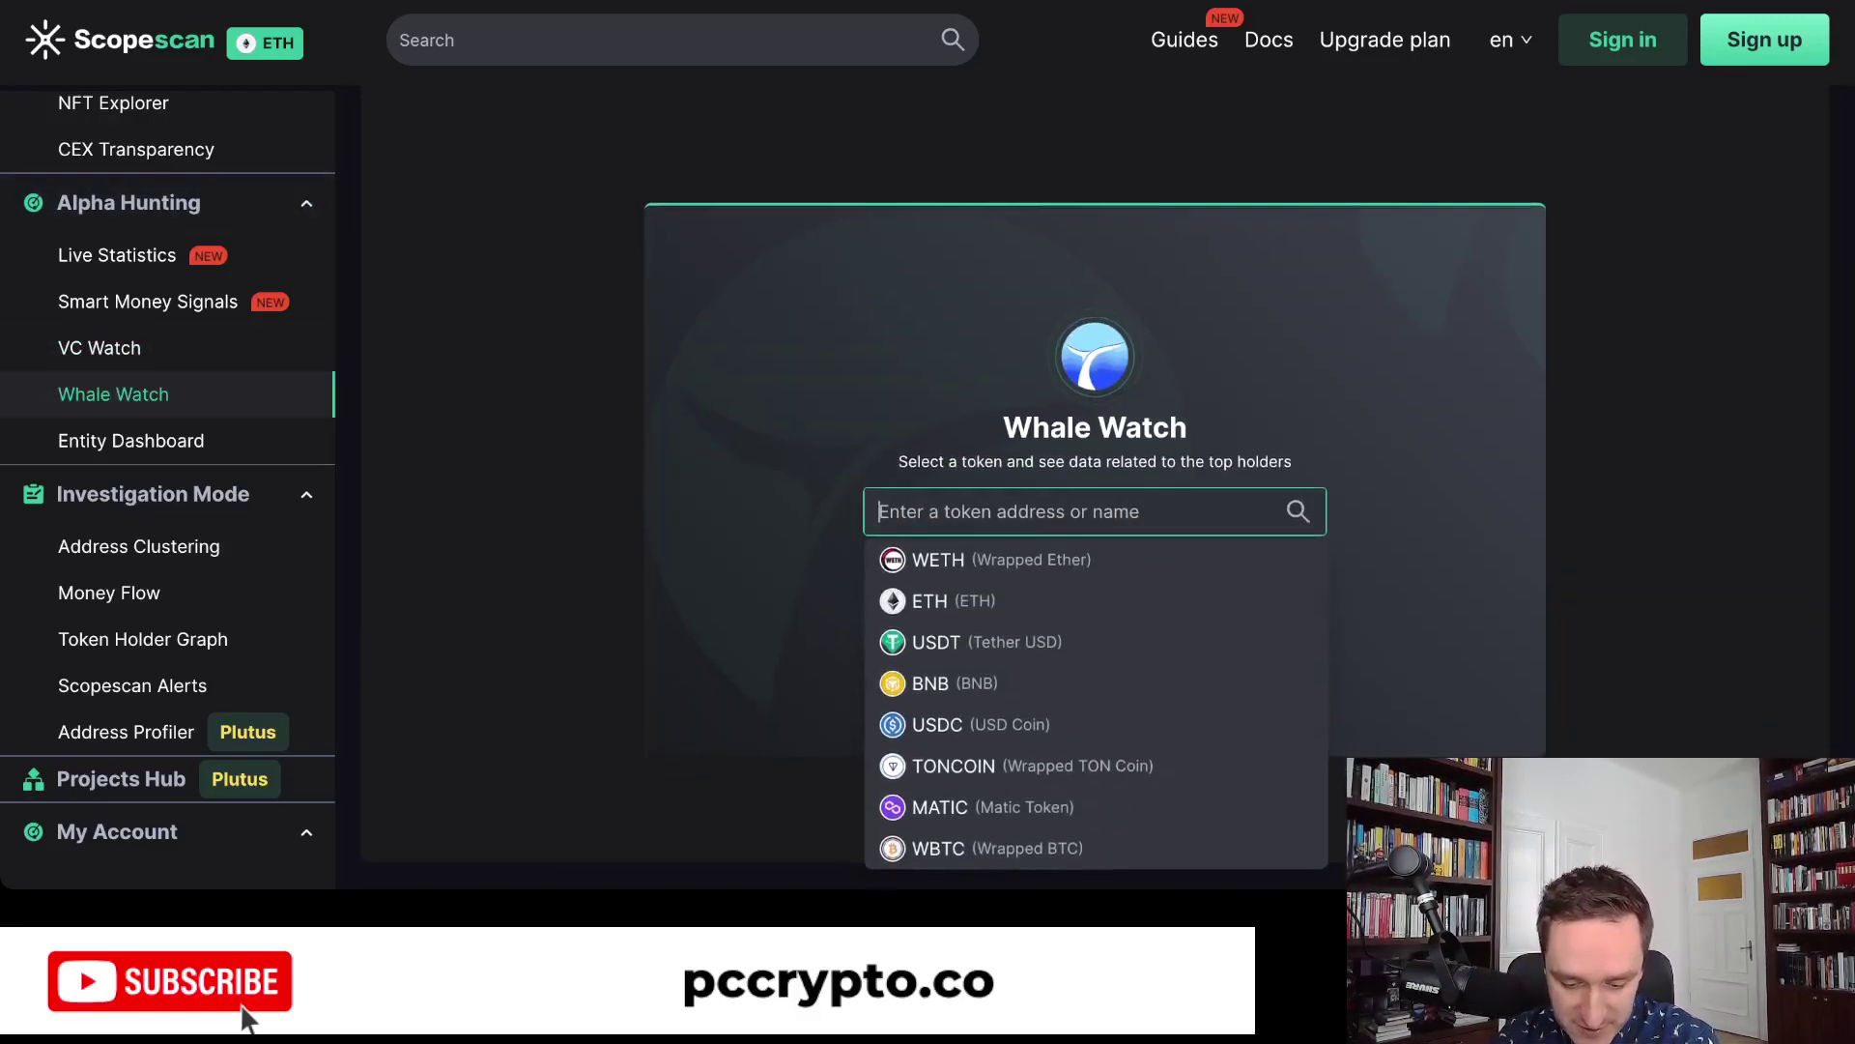
{"action": "left_click", "coordinate": [1094, 601]}
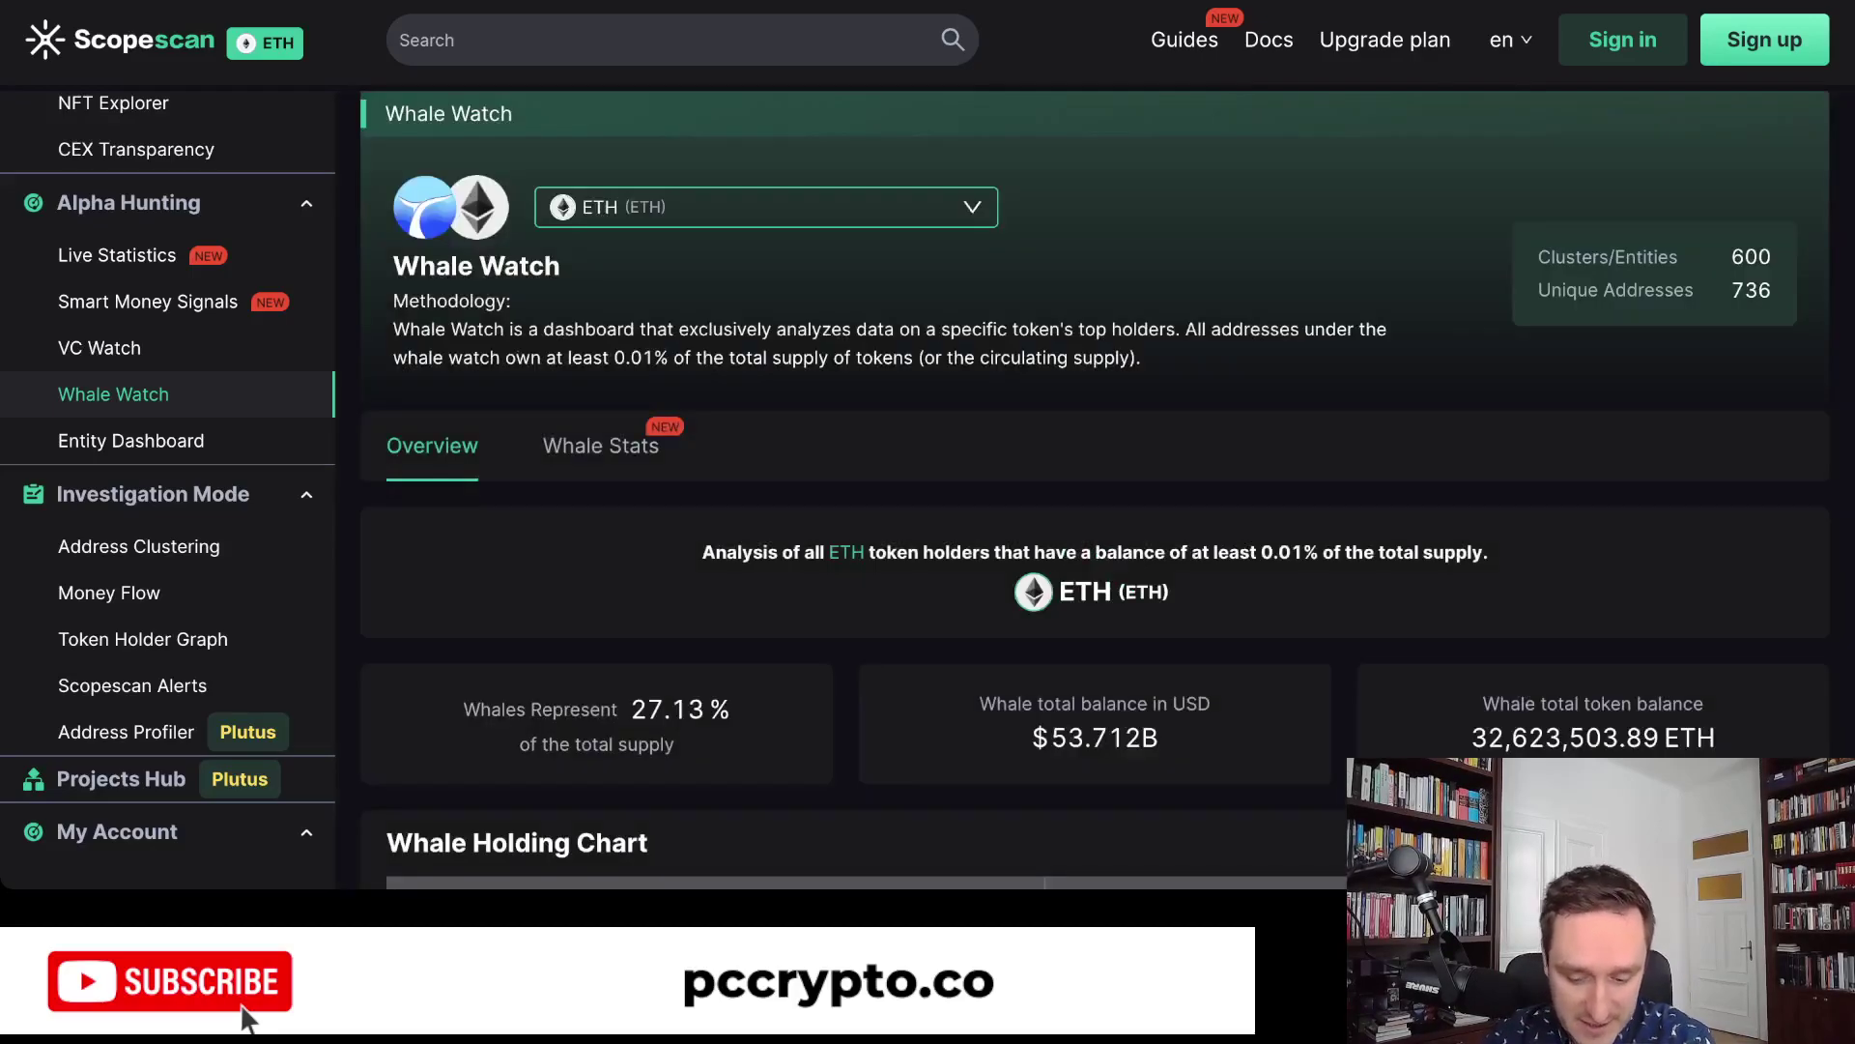
Step: Examine ETH's Whale Holding Chart and the table of top holder addresses beneath it
{"action": "scroll", "coordinate": [1092, 483], "scroll_direction": "down", "scroll_amount": 5}
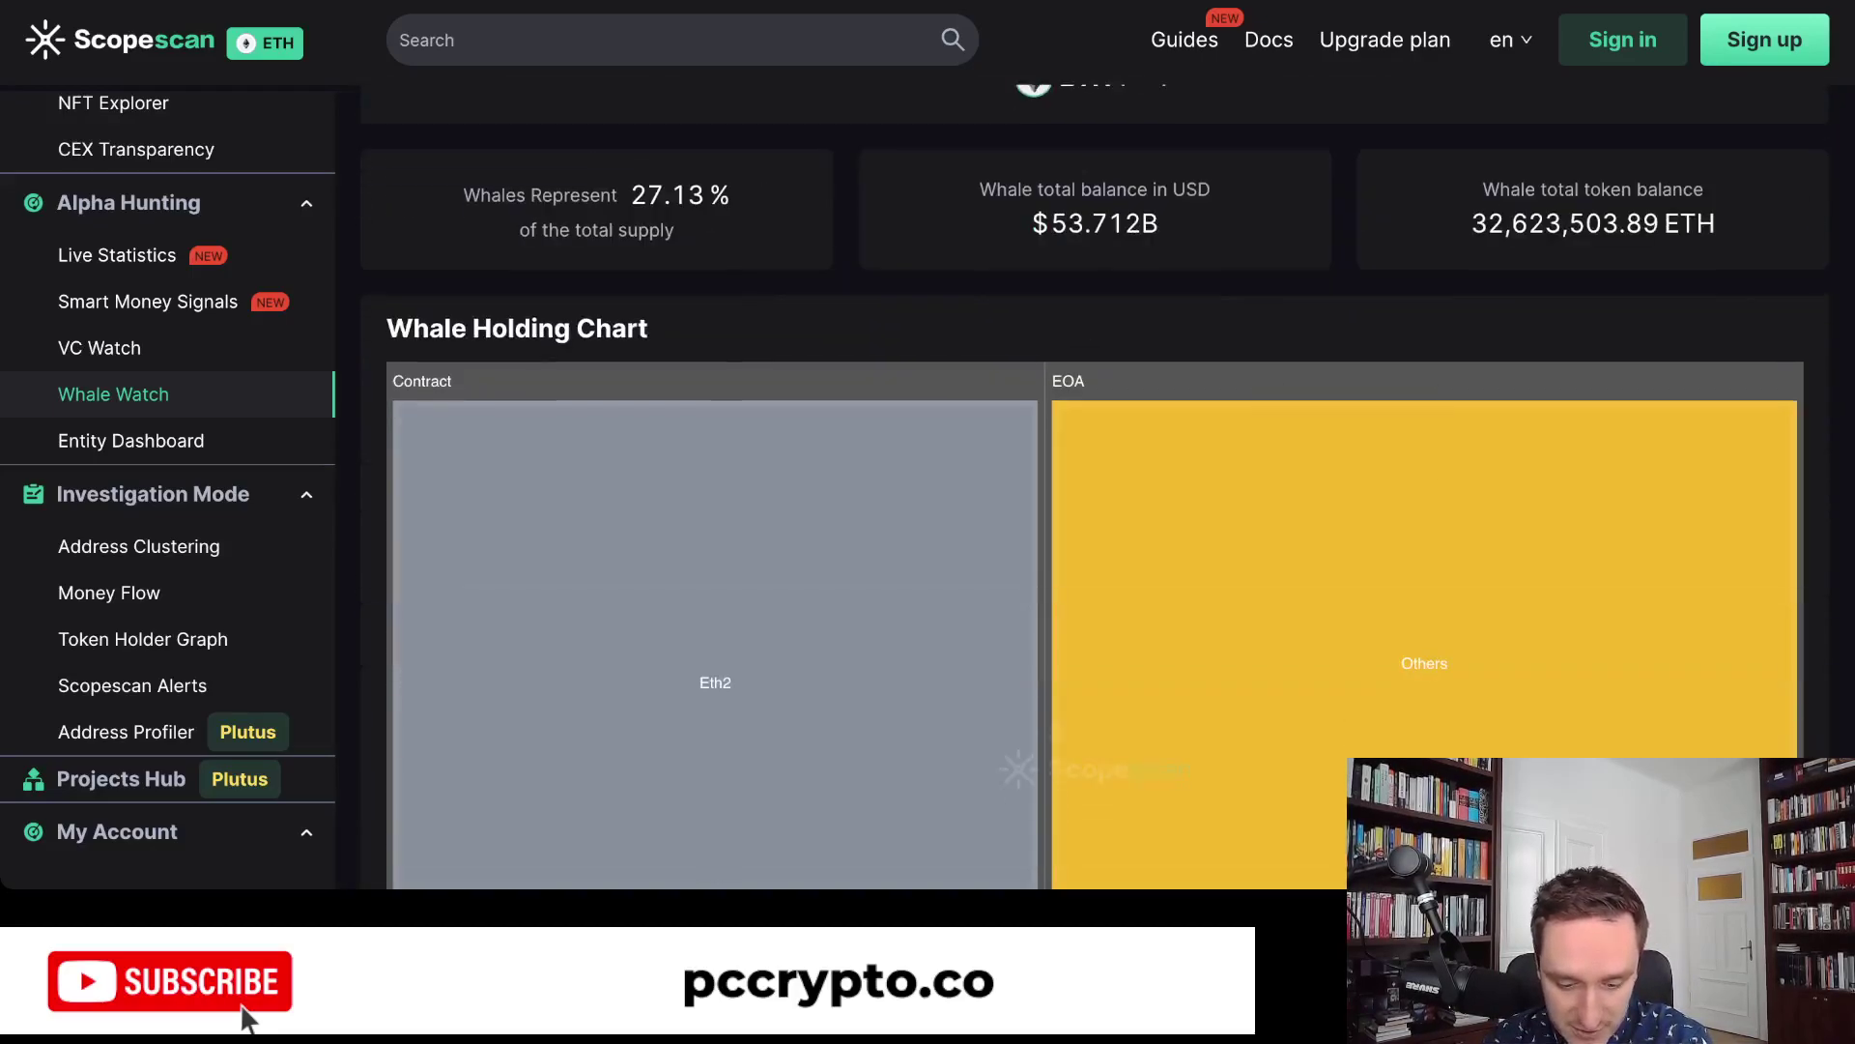
{"action": "scroll", "coordinate": [1092, 483], "scroll_direction": "down", "scroll_amount": 3}
{"action": "scroll", "coordinate": [1092, 483], "scroll_direction": "down", "scroll_amount": 2}
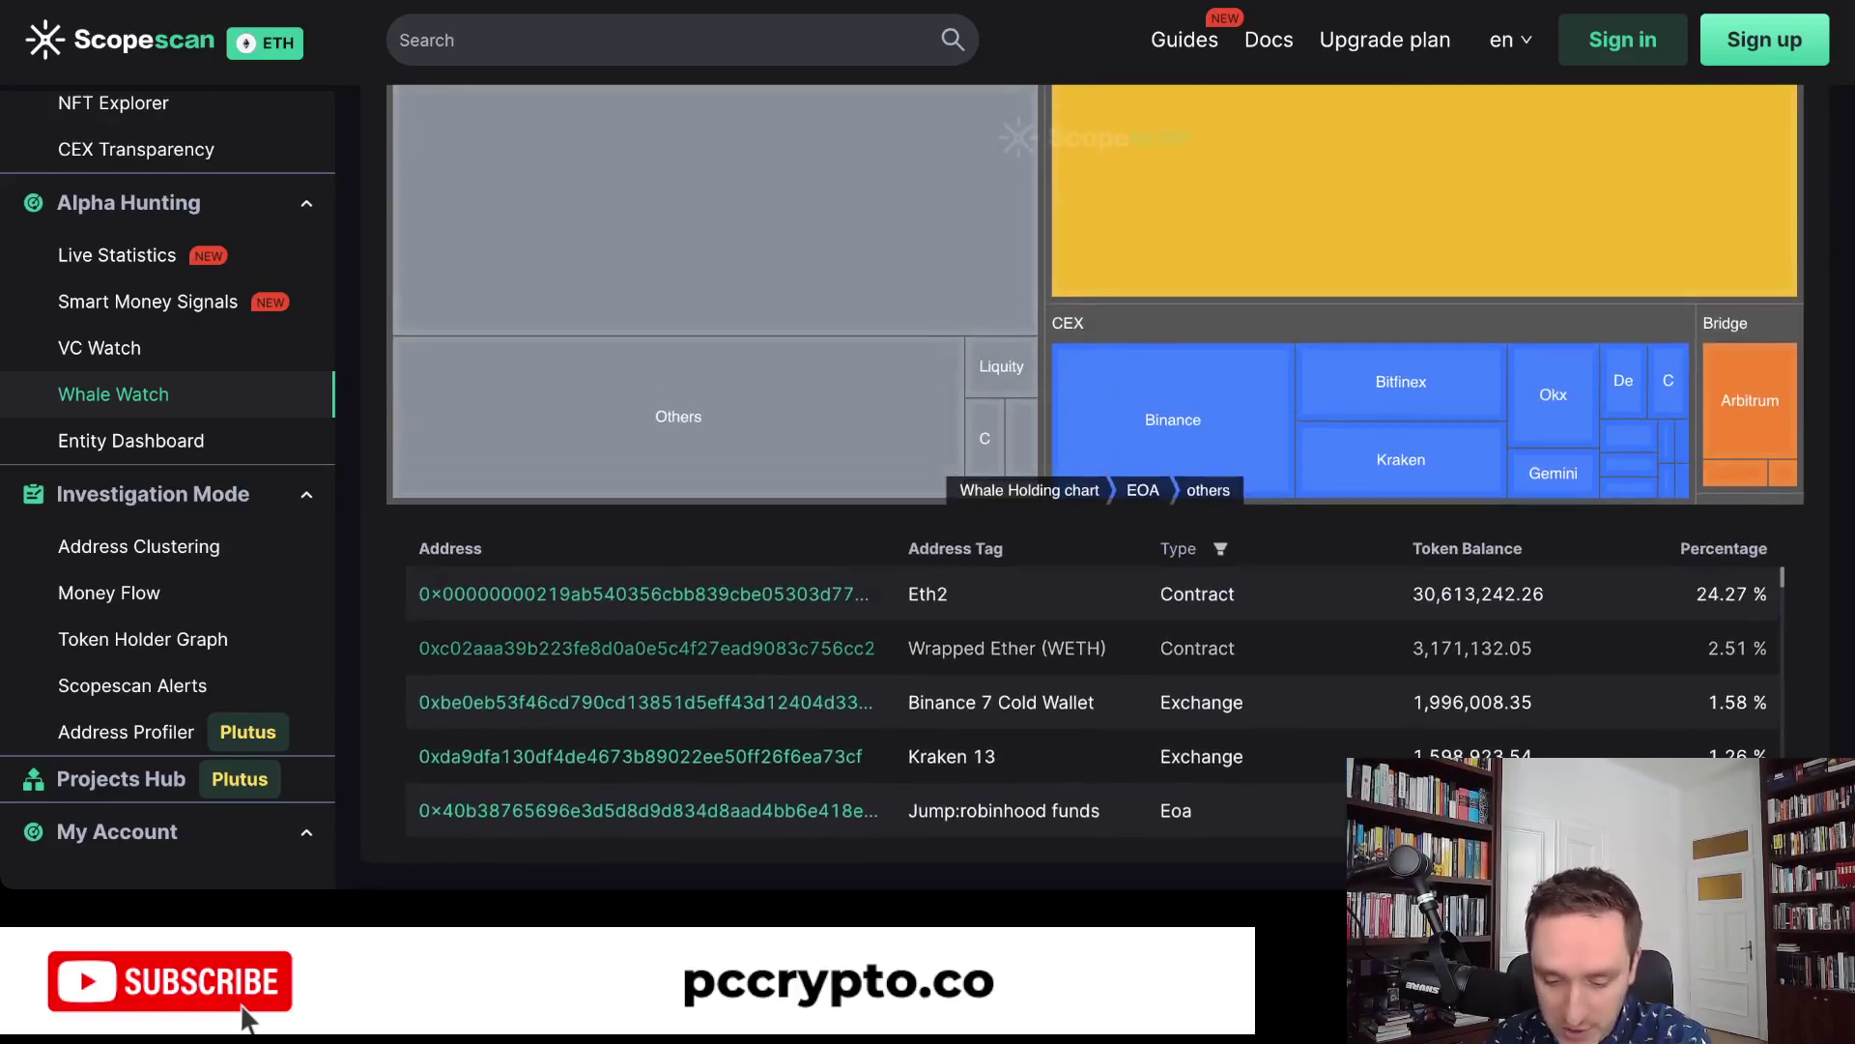
{"action": "scroll", "coordinate": [1092, 483], "scroll_direction": "up", "scroll_amount": 10}
{"action": "scroll", "coordinate": [167, 592], "scroll_direction": "down", "scroll_amount": 1}
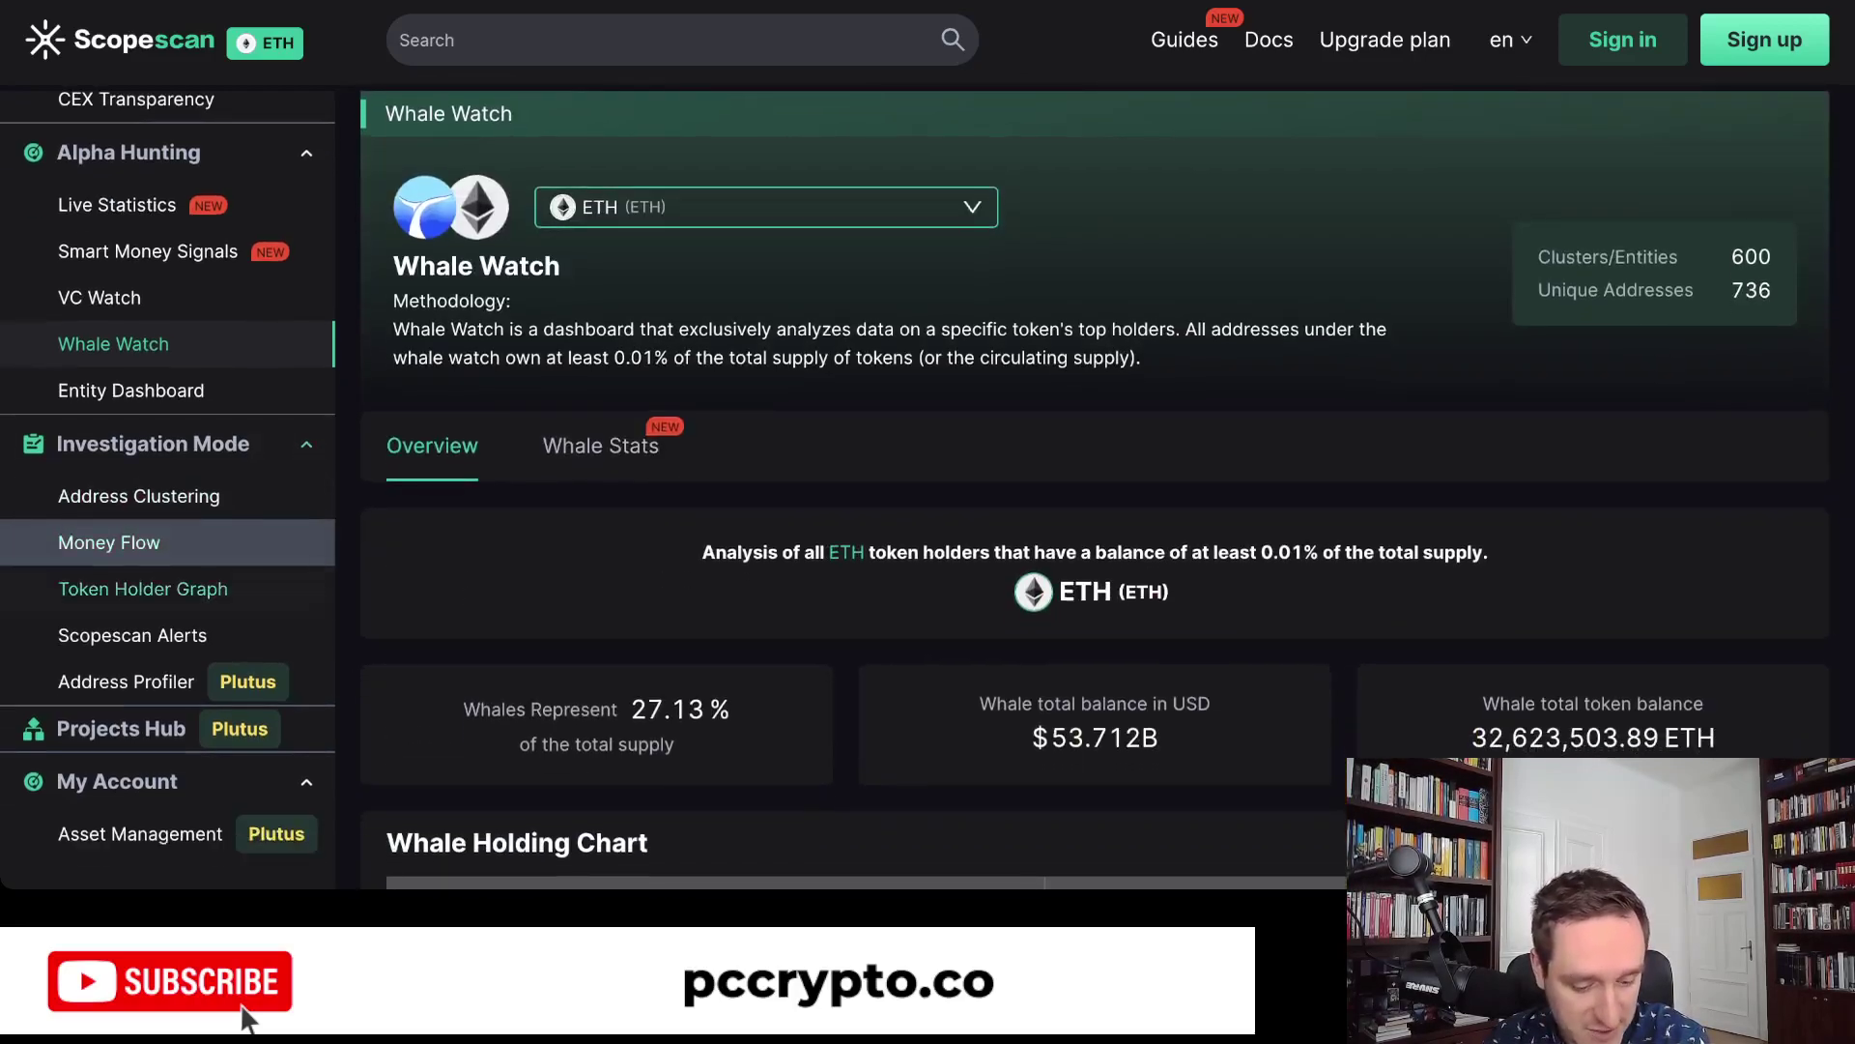
{"action": "scroll", "coordinate": [165, 542], "scroll_direction": "up", "scroll_amount": 3}
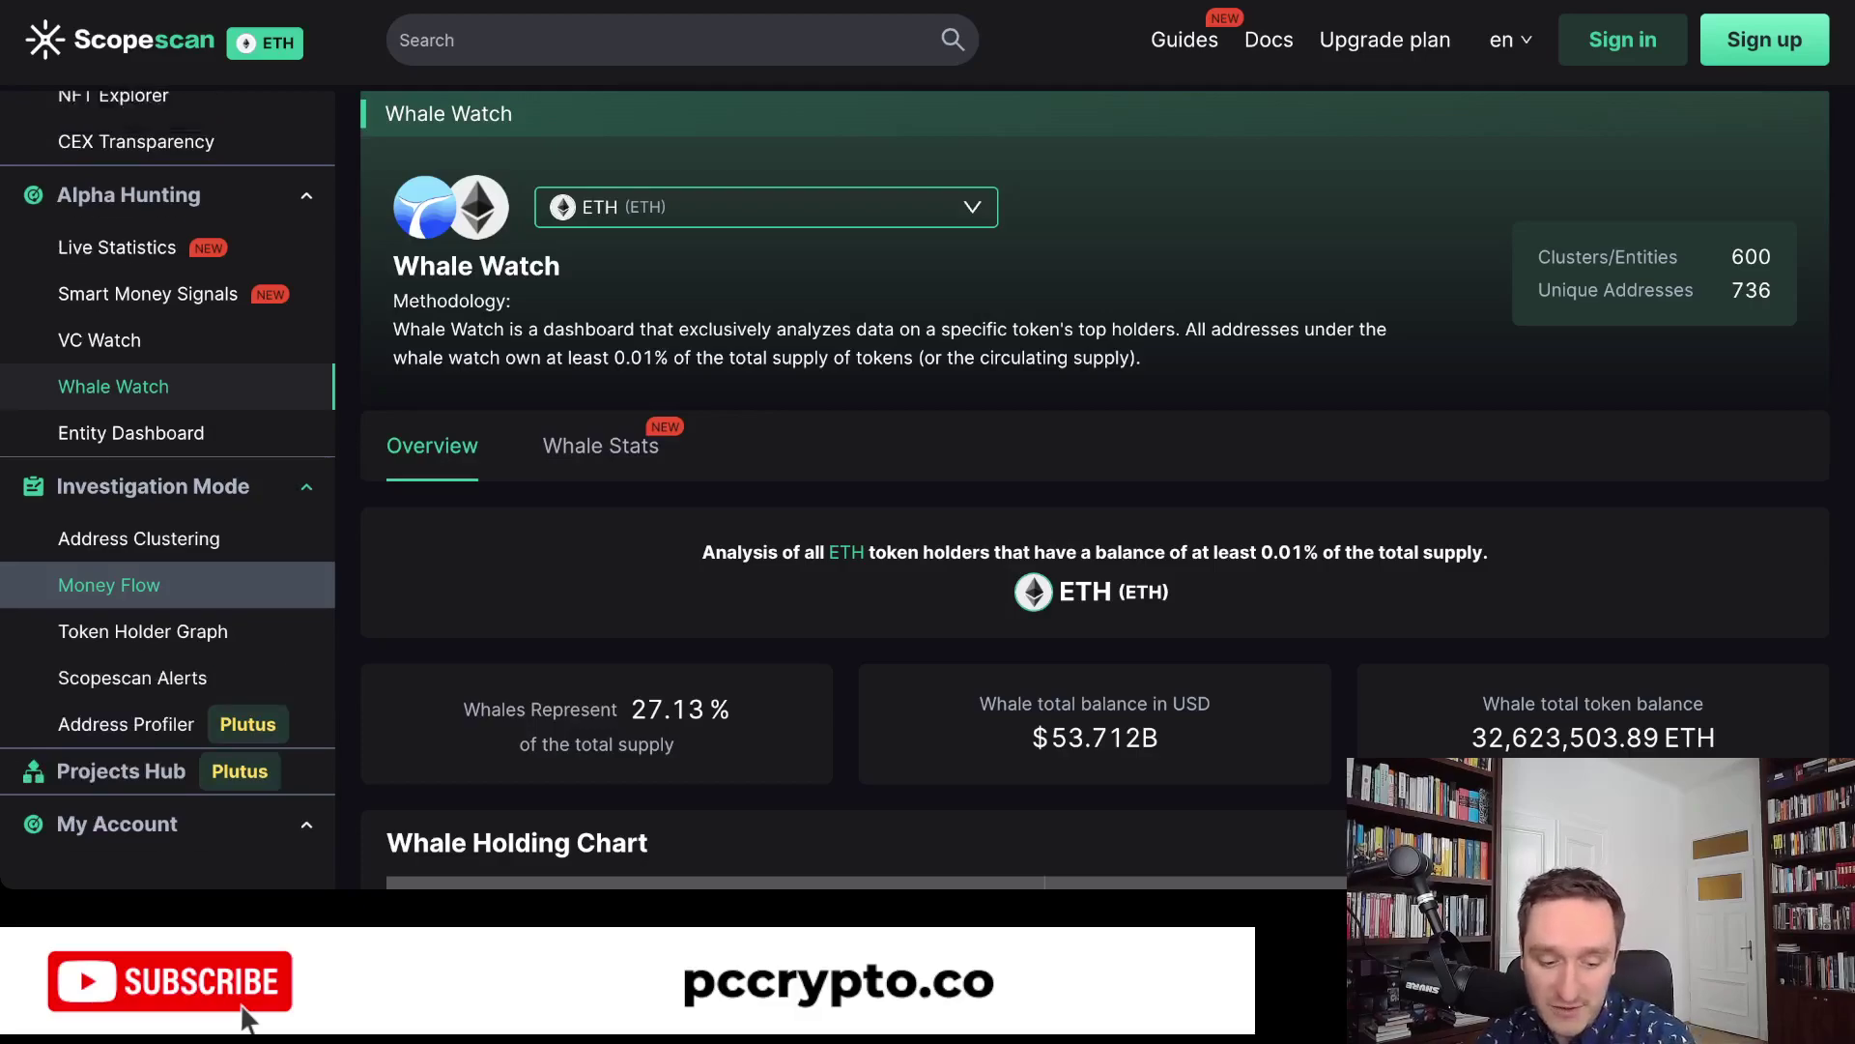
{"action": "scroll", "coordinate": [164, 715], "scroll_direction": "up", "scroll_amount": 2}
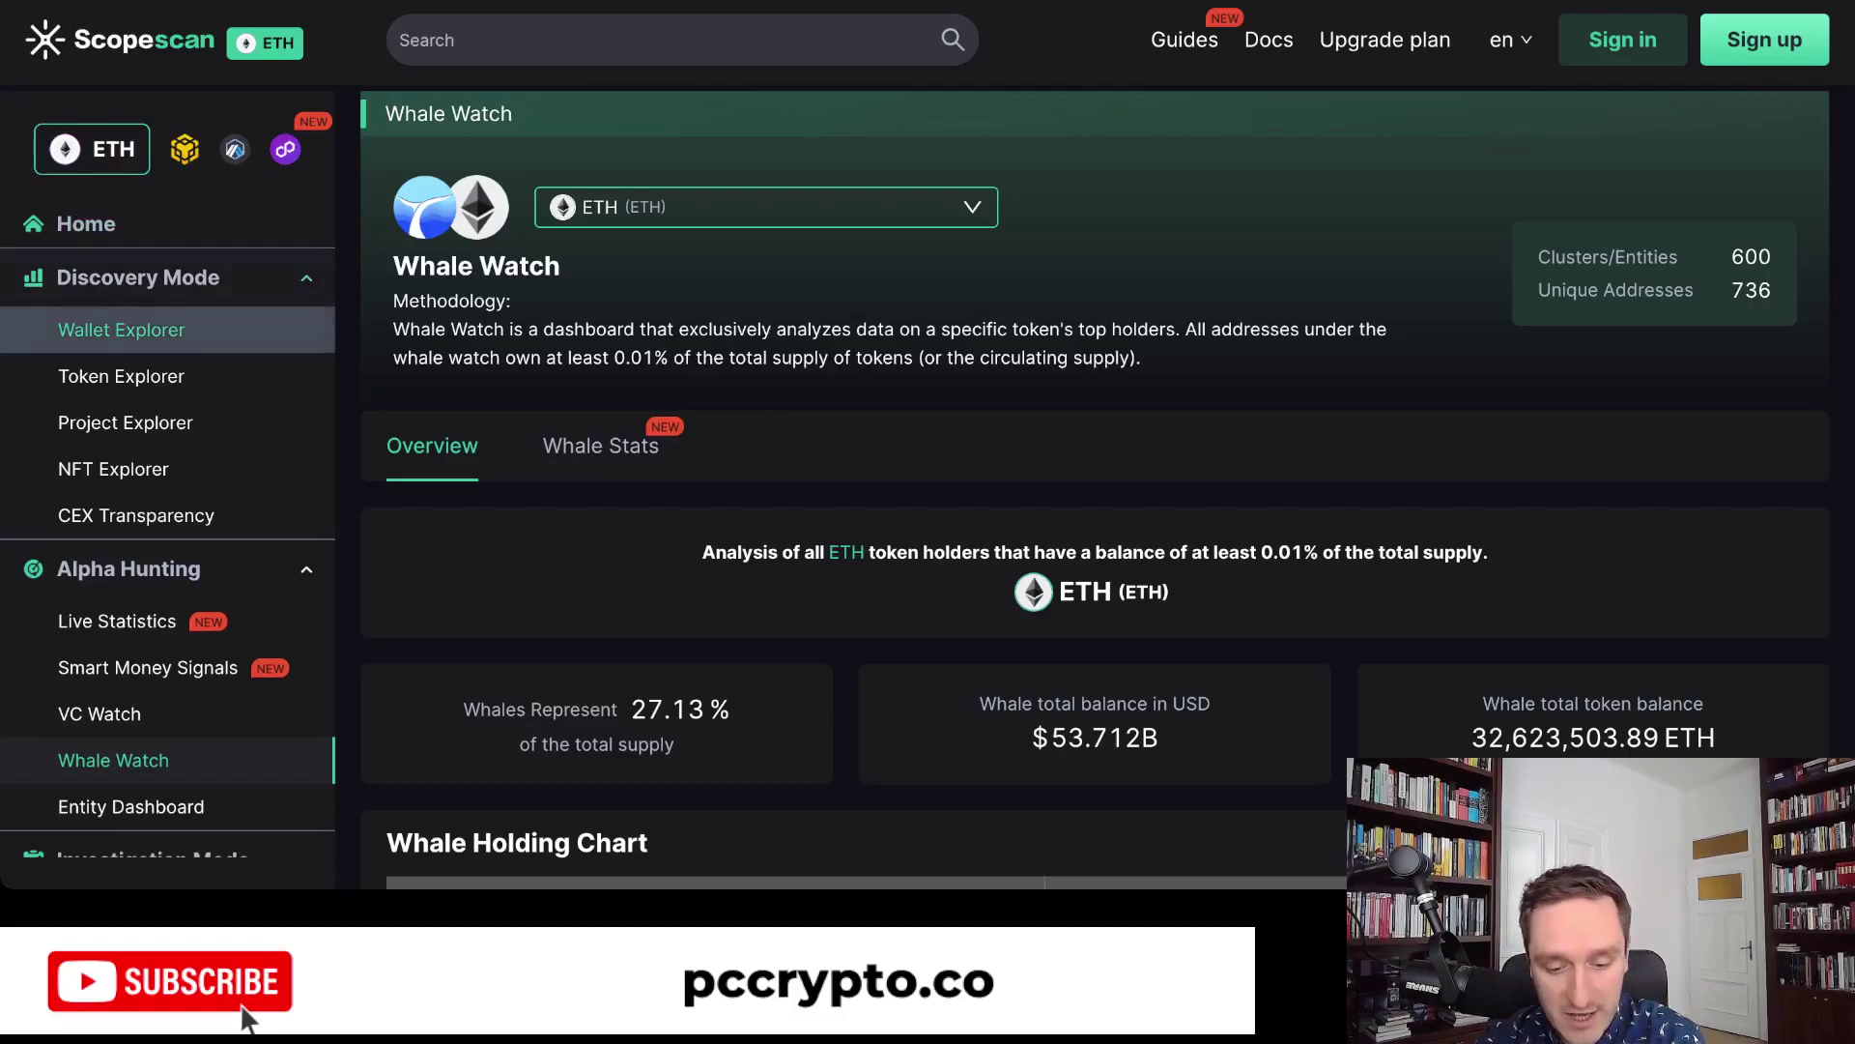
Step: Switch the token analysed in Whale Watch to MASK (Mask Network)
{"action": "left_click", "coordinate": [766, 207]}
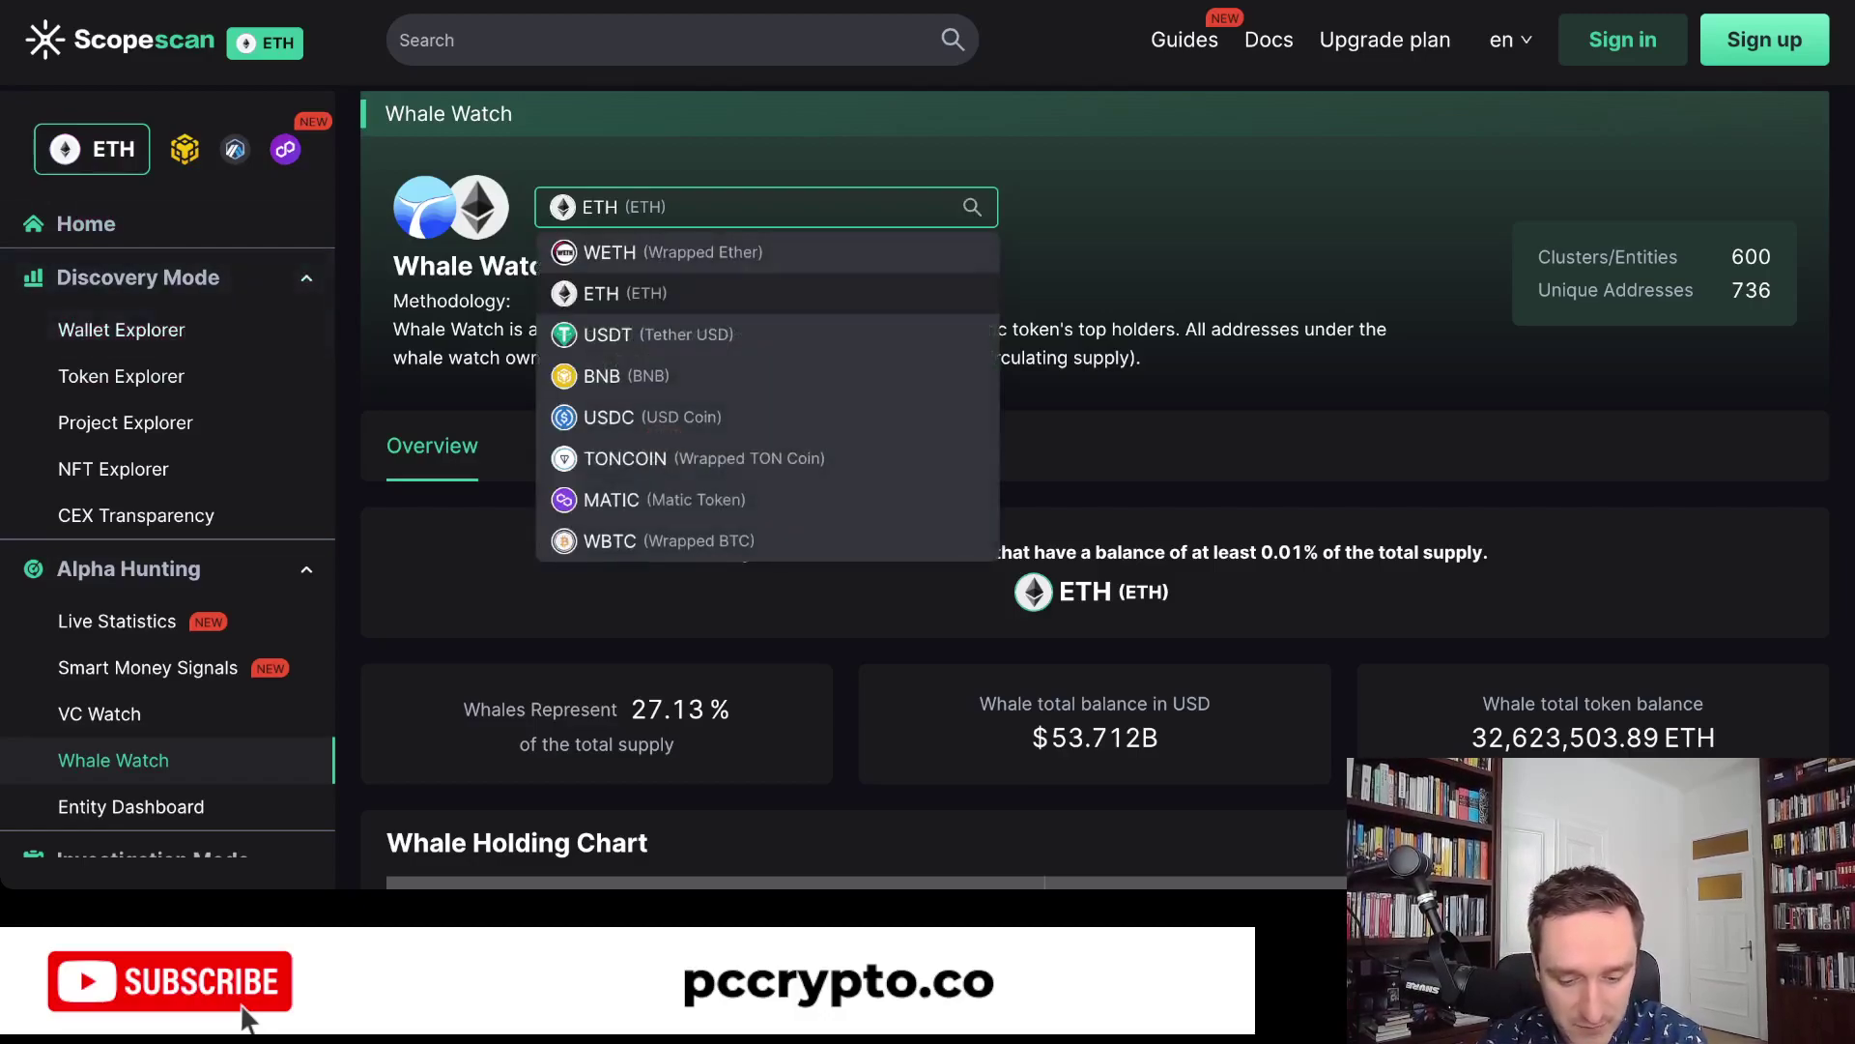
{"action": "scroll", "coordinate": [768, 418], "scroll_direction": "down", "scroll_amount": 2}
{"action": "scroll", "coordinate": [767, 437], "scroll_direction": "down", "scroll_amount": 10}
{"action": "left_click", "coordinate": [767, 437]}
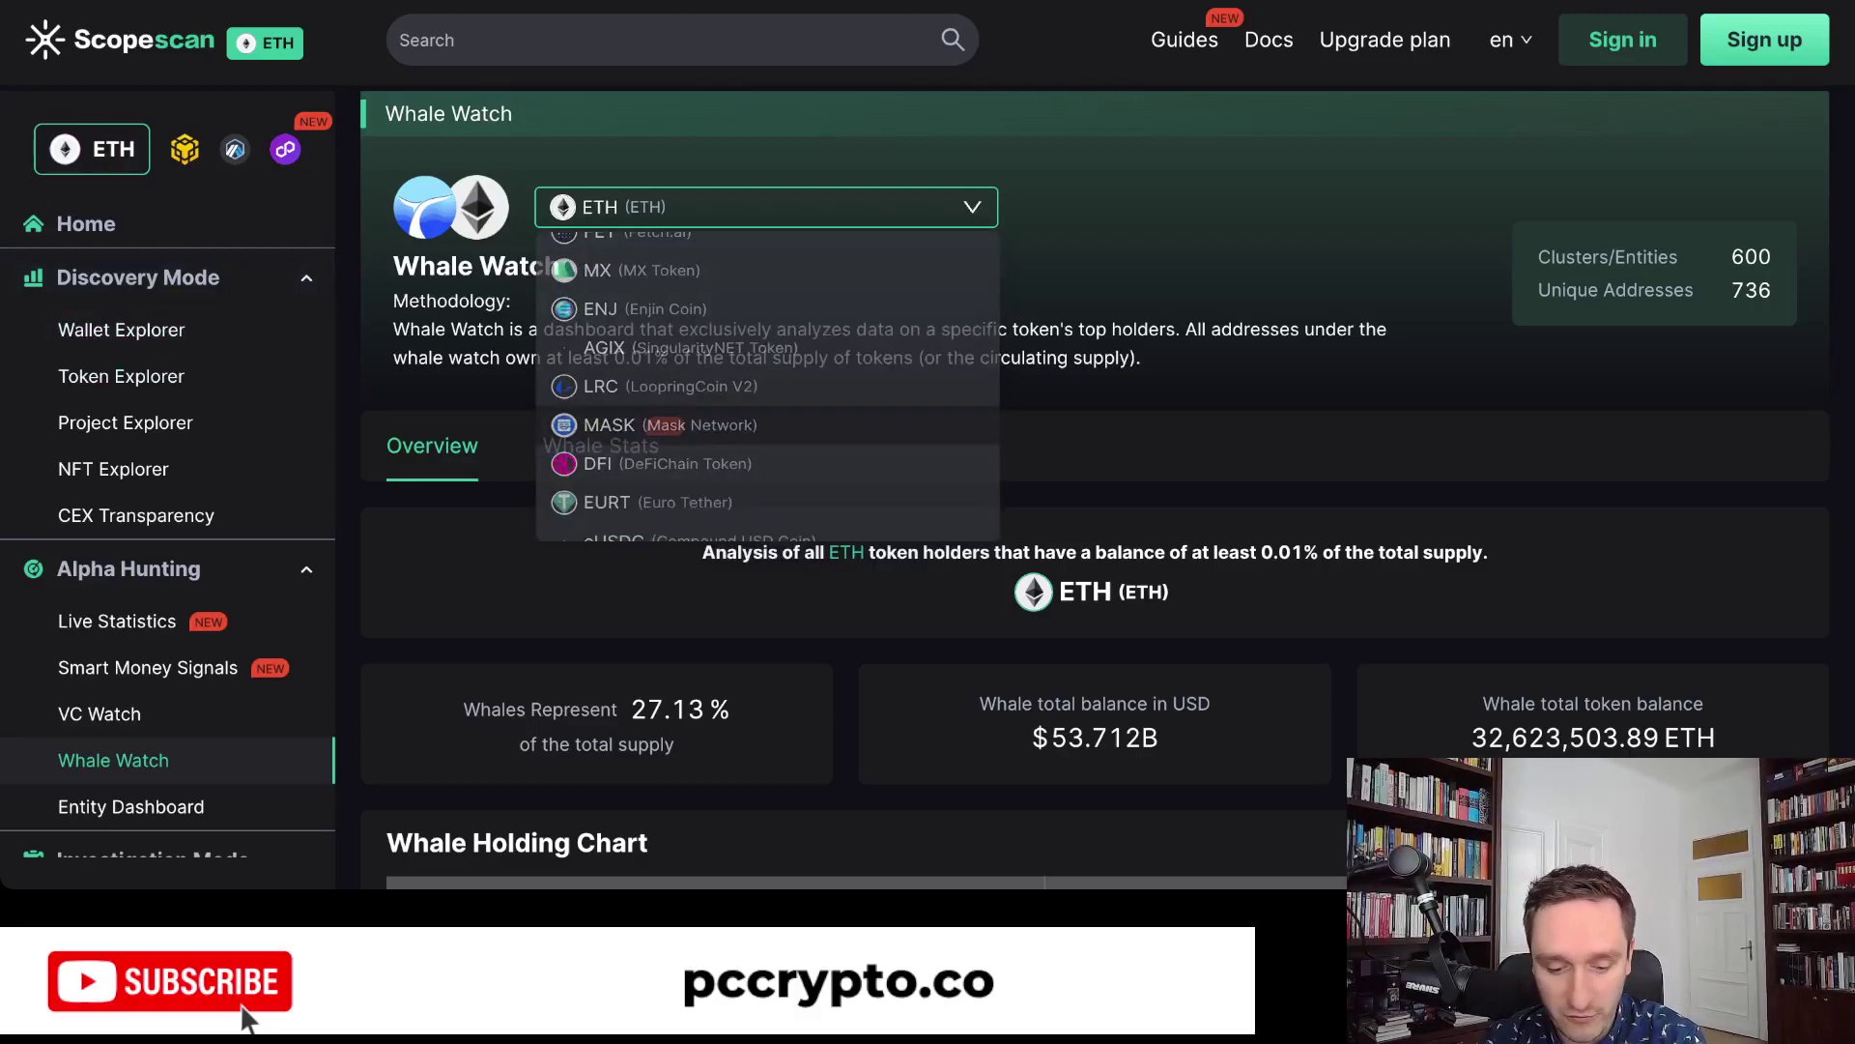